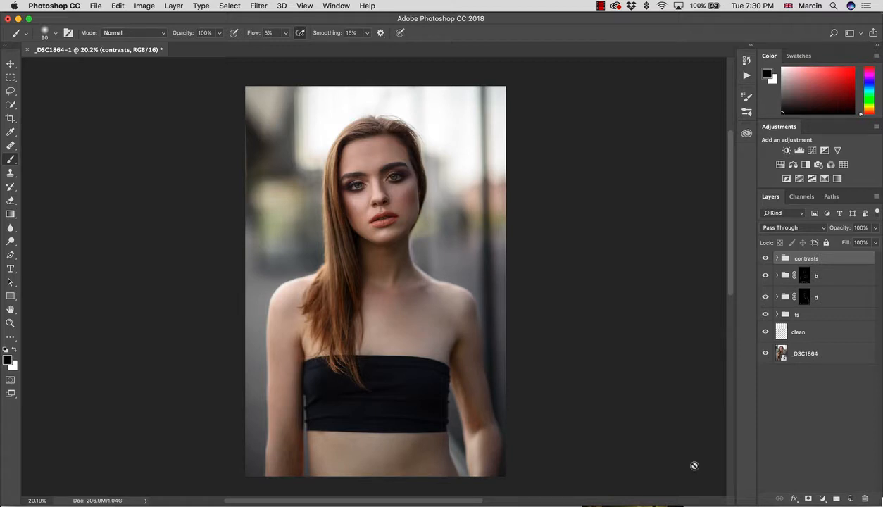
- Add a Gradient Map adjustment layer above the contrasts group and set its dark stop to a very dark brown
{"action": "left_click", "coordinate": [821, 498]}
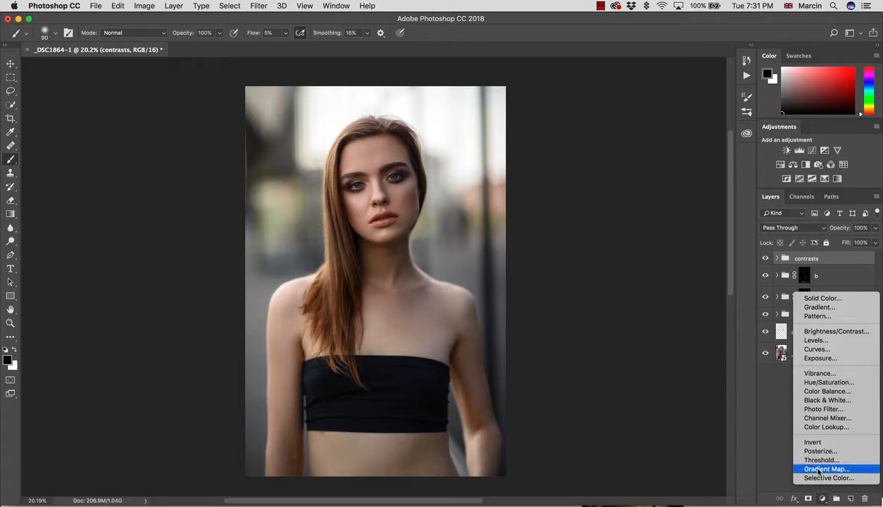
{"action": "left_click", "coordinate": [818, 469]}
{"action": "left_click", "coordinate": [527, 182]}
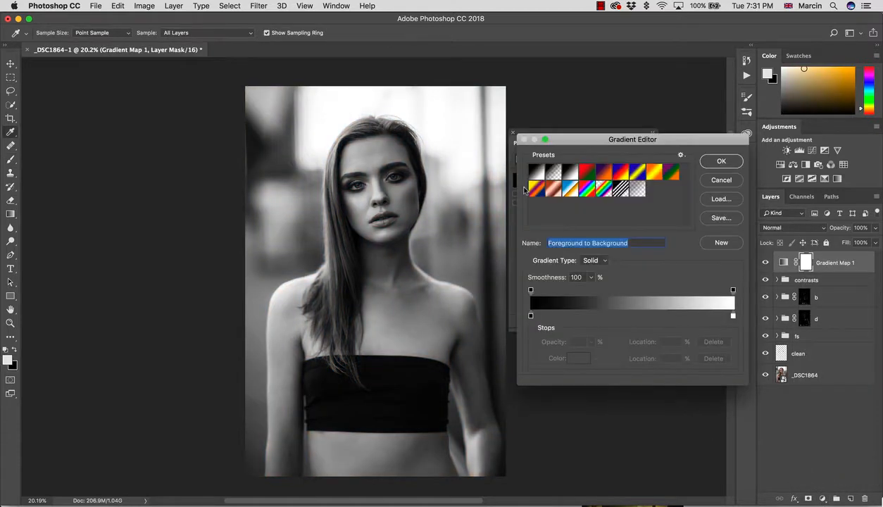
{"action": "left_click", "coordinate": [531, 316]}
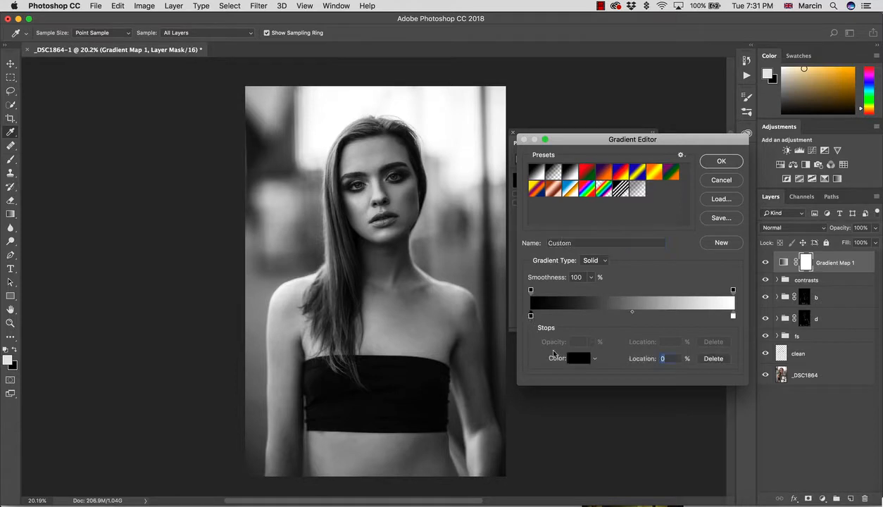
{"action": "left_click", "coordinate": [578, 357]}
{"action": "left_click_drag", "start_coordinate": [701, 414], "coordinate": [675, 414]}
{"action": "left_click", "coordinate": [670, 409]}
{"action": "left_click", "coordinate": [781, 298]}
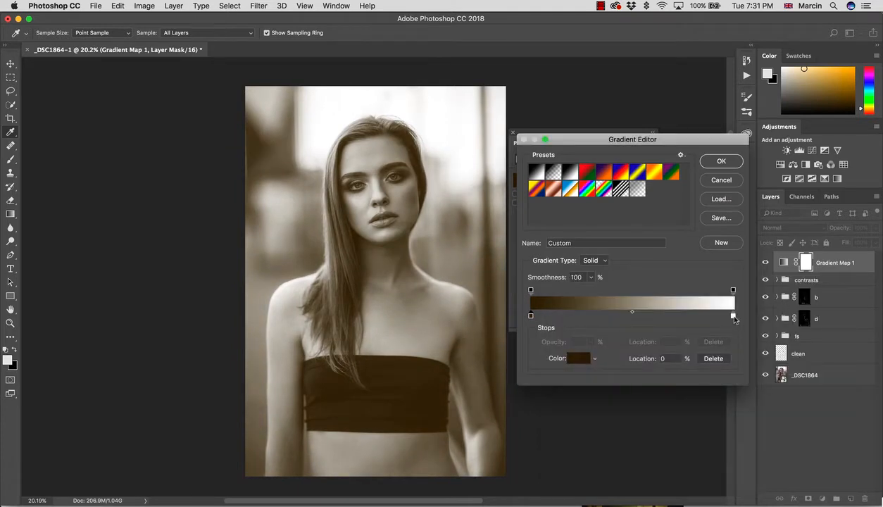
- Set the Gradient Map's light stop to a light orange and apply the gradient
{"action": "left_click", "coordinate": [732, 315]}
{"action": "left_click", "coordinate": [578, 357]}
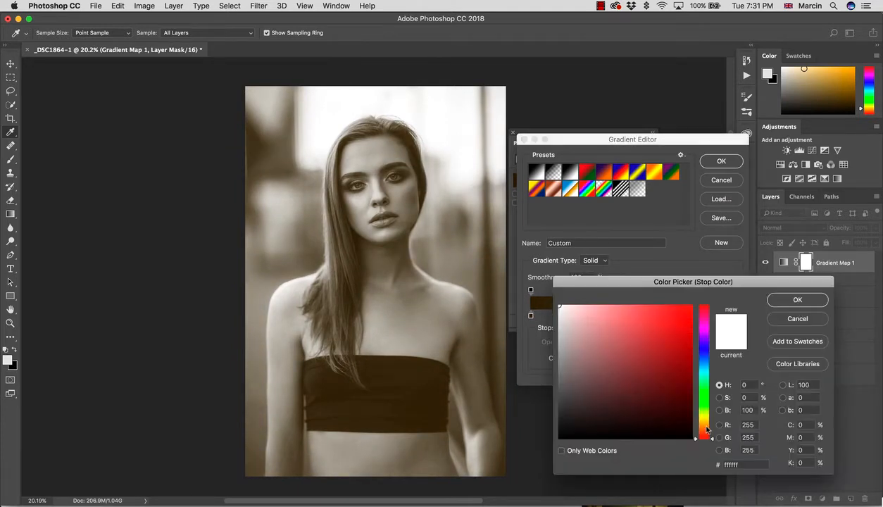
{"action": "left_click", "coordinate": [700, 422]}
{"action": "left_click_drag", "start_coordinate": [626, 345], "coordinate": [615, 320]}
{"action": "left_click", "coordinate": [773, 299]}
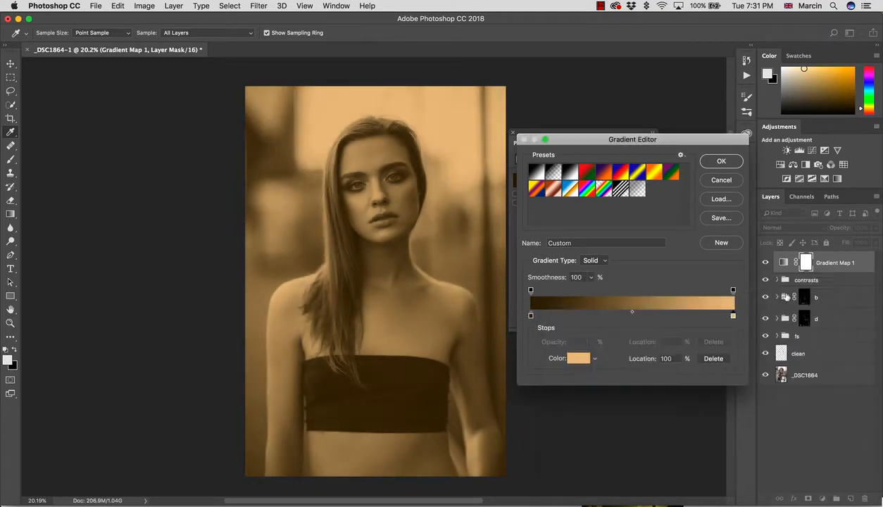
{"action": "left_click", "coordinate": [721, 160]}
- Set the Gradient Map layer's blend mode to Soft Light and its opacity to 18%
{"action": "left_click", "coordinate": [778, 227]}
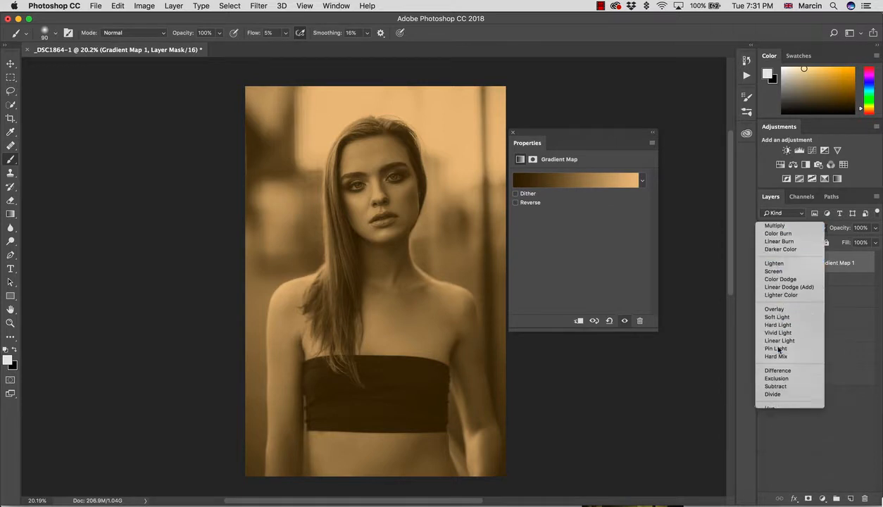
{"action": "left_click", "coordinate": [777, 317]}
{"action": "left_click_drag", "start_coordinate": [847, 234], "coordinate": [781, 226]}
- Compare the photo with and without the Gradient Map layer, and delete that layer
{"action": "left_click", "coordinate": [765, 263]}
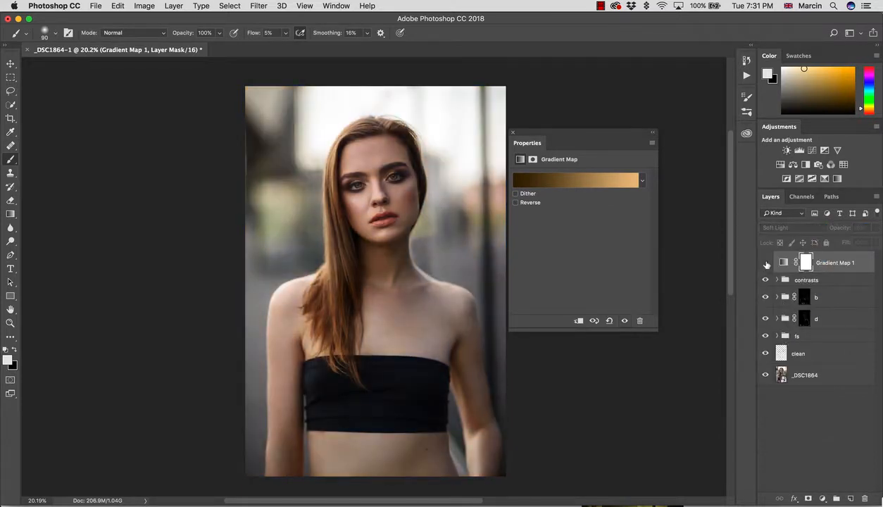
{"action": "left_click", "coordinate": [765, 262]}
{"action": "left_click", "coordinate": [765, 262]}
{"action": "left_click", "coordinate": [766, 263]}
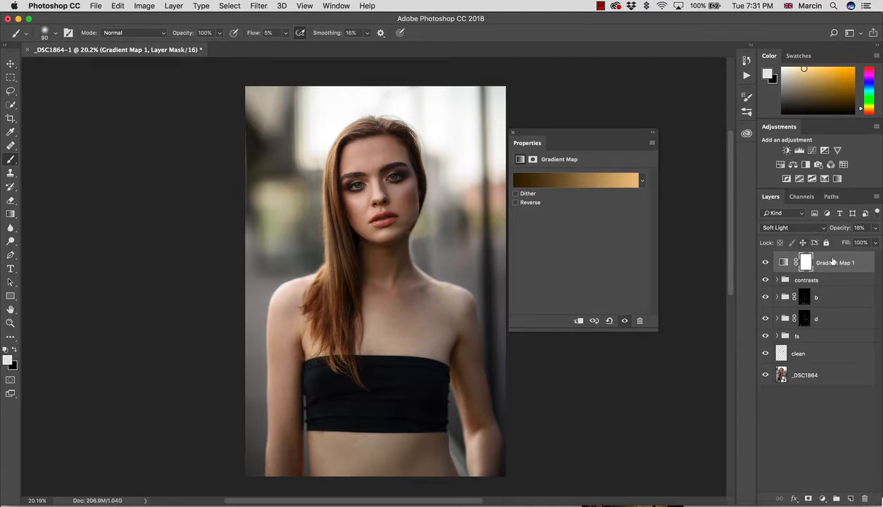
{"action": "key", "text": "BackSpace"}
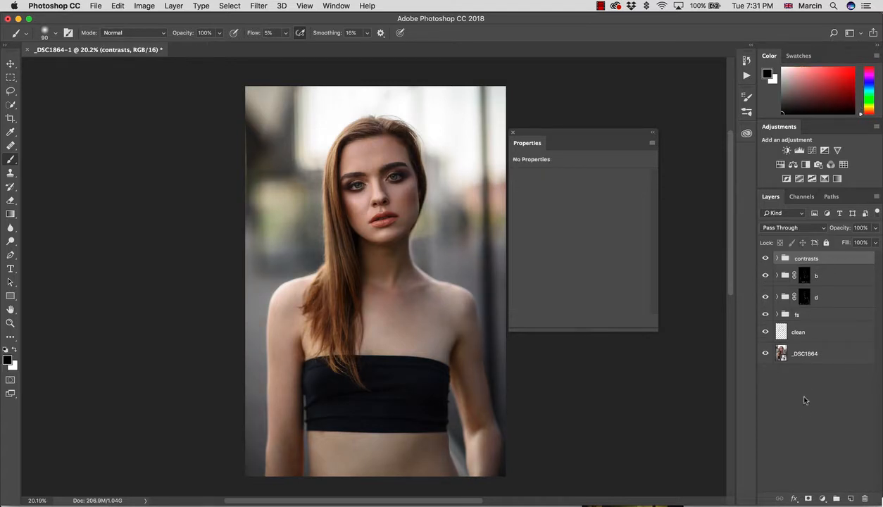
- Add a Solid Color fill layer in dark brown above the contrasts group
{"action": "left_click", "coordinate": [823, 498]}
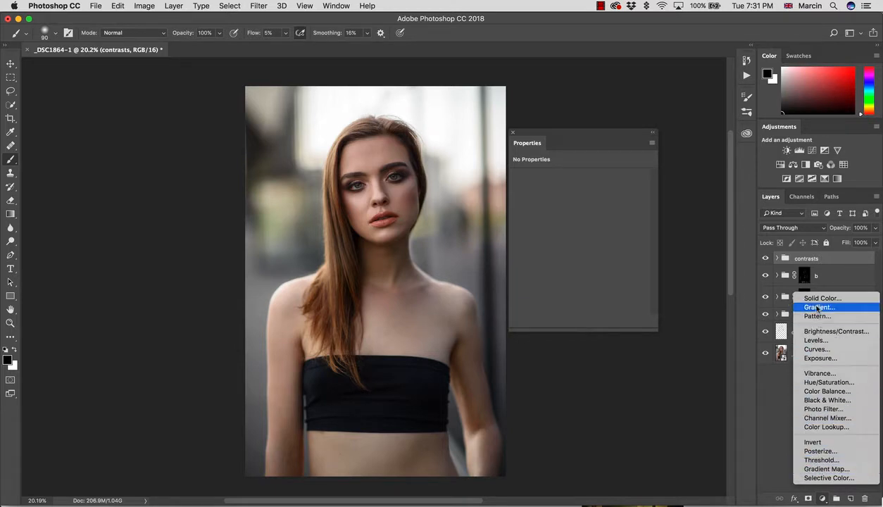
{"action": "left_click", "coordinate": [816, 298]}
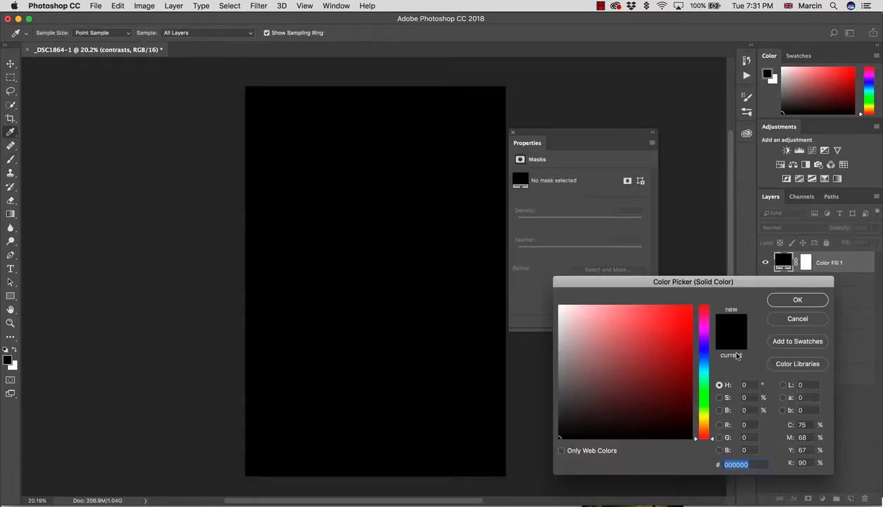
{"action": "left_click_drag", "start_coordinate": [706, 429], "coordinate": [644, 410]}
{"action": "left_click", "coordinate": [667, 403]}
{"action": "left_click", "coordinate": [777, 299]}
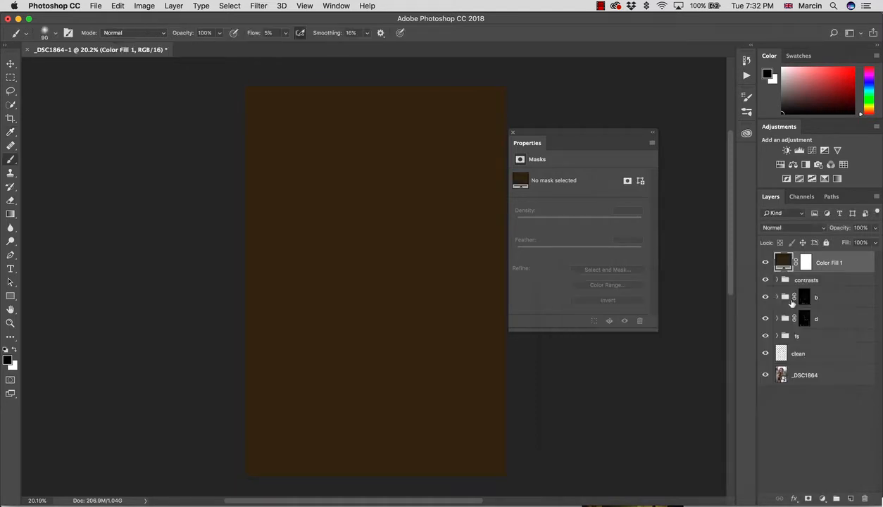
{"action": "left_click", "coordinate": [512, 131]}
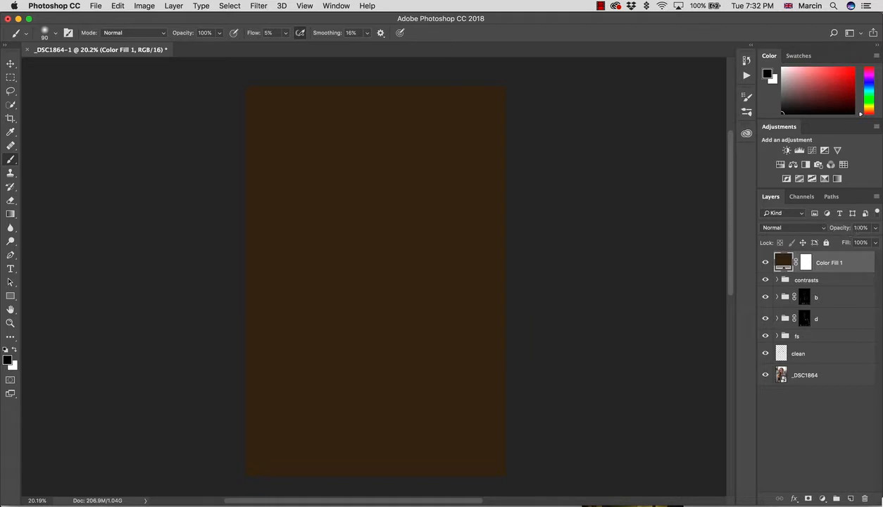
- Set the brown fill layer's opacity to 10%
{"action": "left_click", "coordinate": [857, 228]}
{"action": "left_click", "coordinate": [854, 228]}
{"action": "type", "text": "10"}
{"action": "key", "text": "Return"}
- Compare the photo with and without the brown fill layer, and inspect the layers inside the contrasts group
{"action": "left_click", "coordinate": [765, 263]}
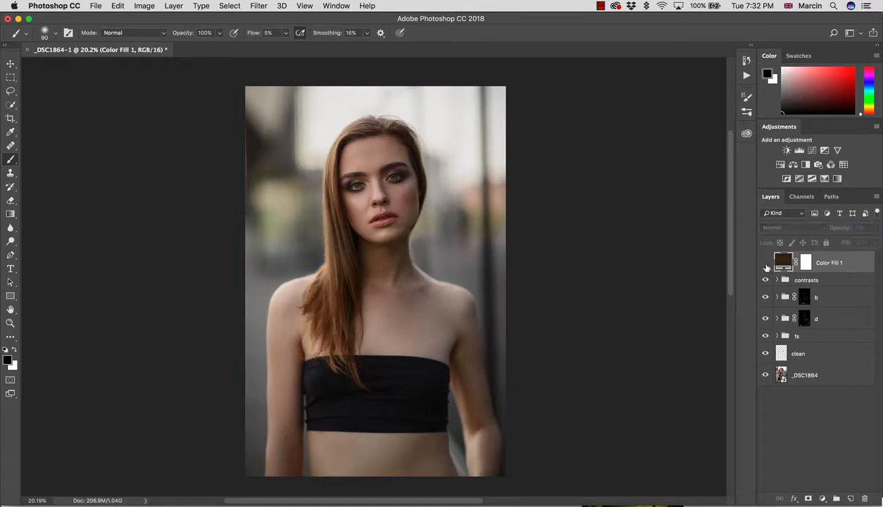
{"action": "left_click", "coordinate": [766, 263]}
{"action": "left_click", "coordinate": [764, 264]}
{"action": "left_click", "coordinate": [765, 264]}
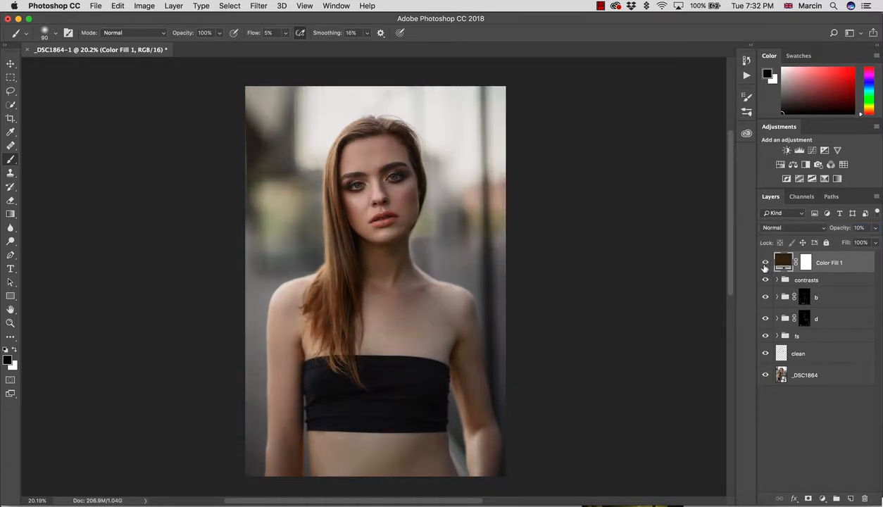
{"action": "left_click", "coordinate": [776, 280]}
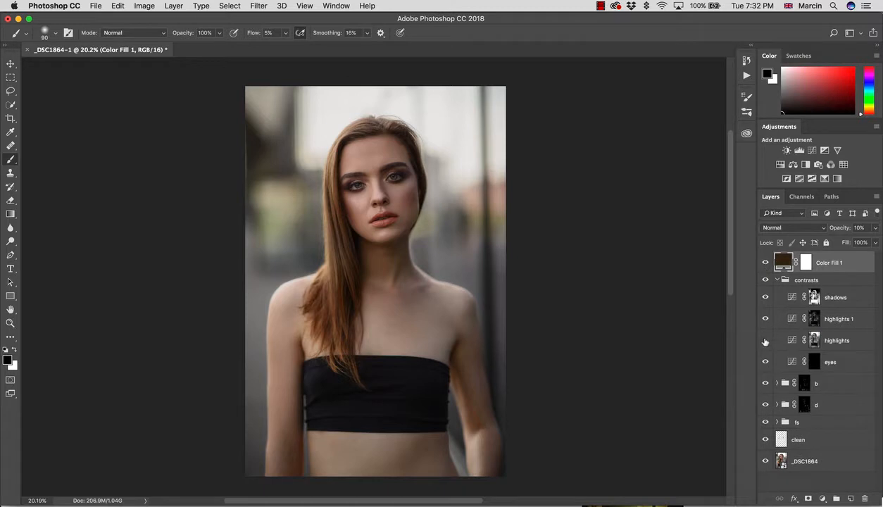
{"action": "left_click", "coordinate": [776, 279]}
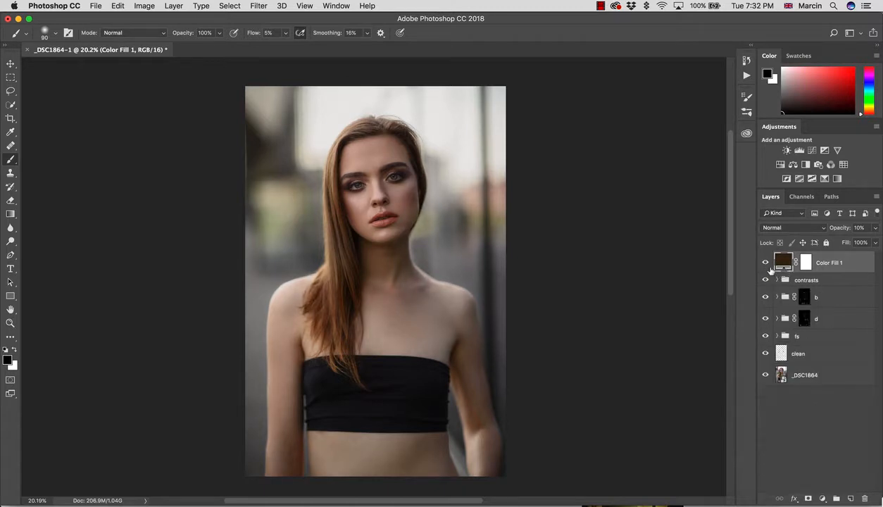
{"action": "left_click", "coordinate": [765, 263]}
{"action": "left_click", "coordinate": [765, 263]}
{"action": "left_click", "coordinate": [765, 265]}
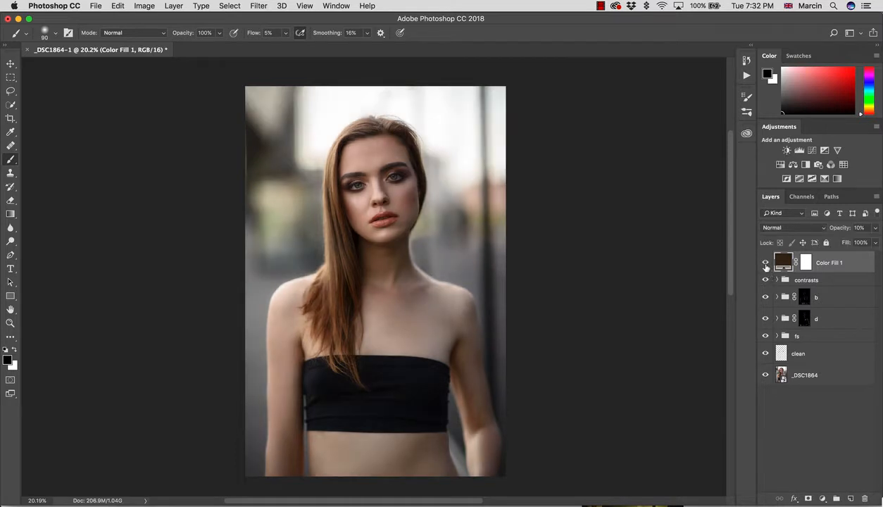
{"action": "left_click", "coordinate": [766, 265]}
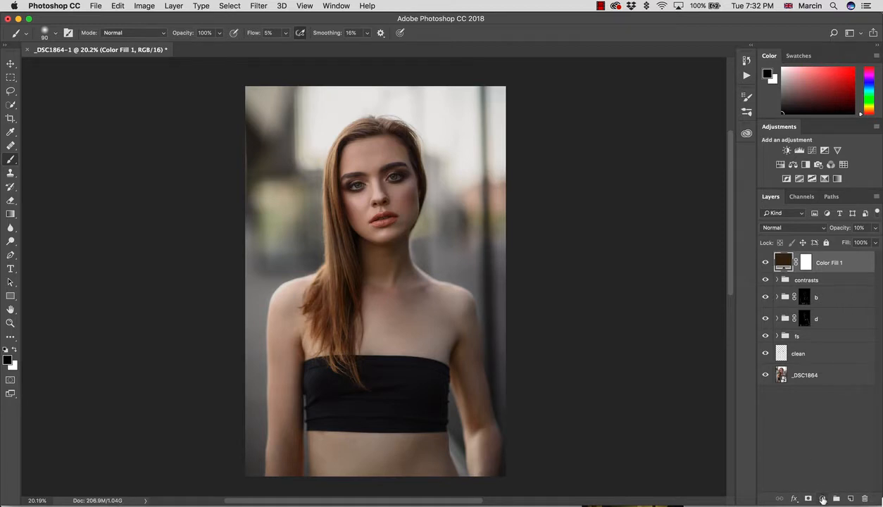
- Rename the brown fill layer as color 1
{"action": "double_click", "coordinate": [822, 263]}
{"action": "type", "text": "color 1"}
{"action": "key", "text": "Return"}
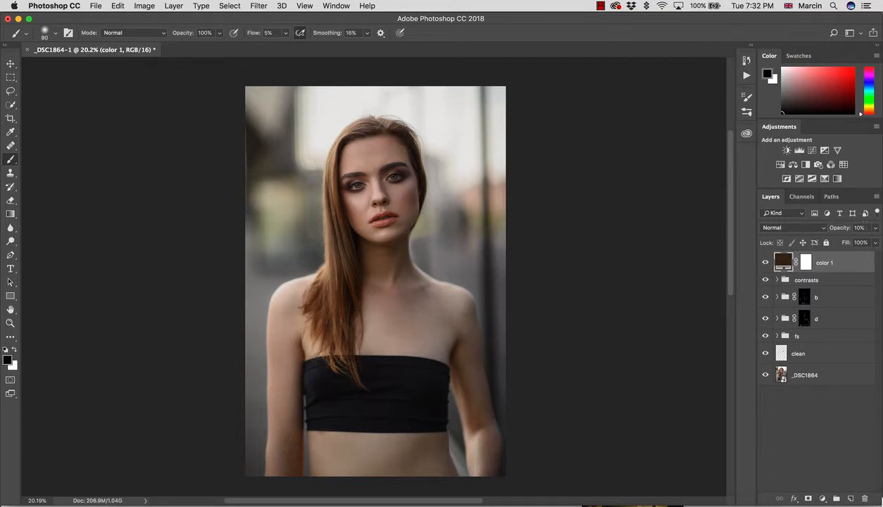
- Set the color 1 layer's opacity to 7%, checking the photo with and without it
{"action": "left_click_drag", "start_coordinate": [858, 227], "coordinate": [829, 234]}
{"action": "left_click", "coordinate": [766, 263]}
{"action": "left_click", "coordinate": [765, 263]}
{"action": "left_click_drag", "start_coordinate": [843, 228], "coordinate": [829, 240]}
- Add a Color Balance adjustment layer above color 1 and name it h
{"action": "left_click", "coordinate": [823, 498]}
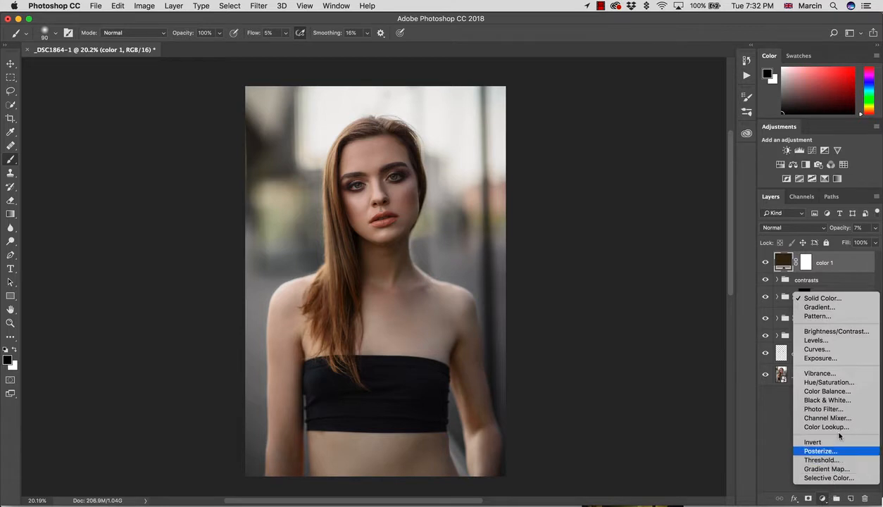
{"action": "left_click", "coordinate": [827, 391]}
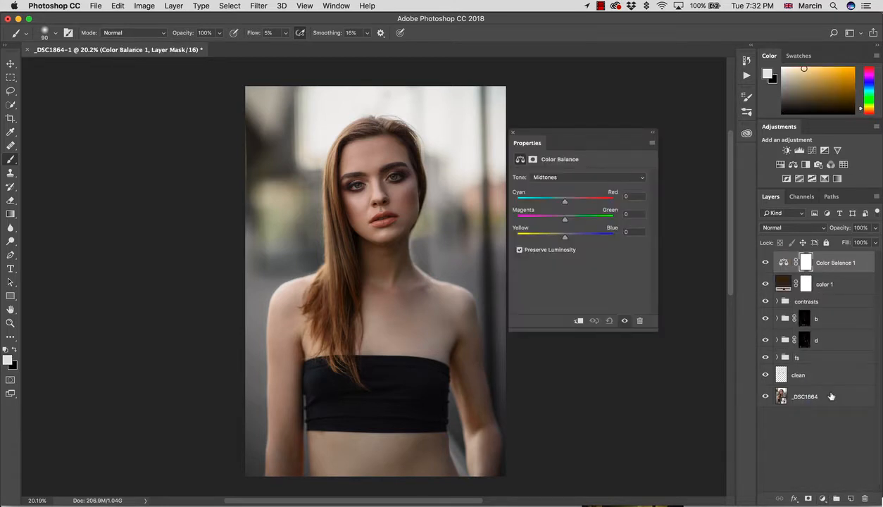
{"action": "left_click", "coordinate": [838, 261]}
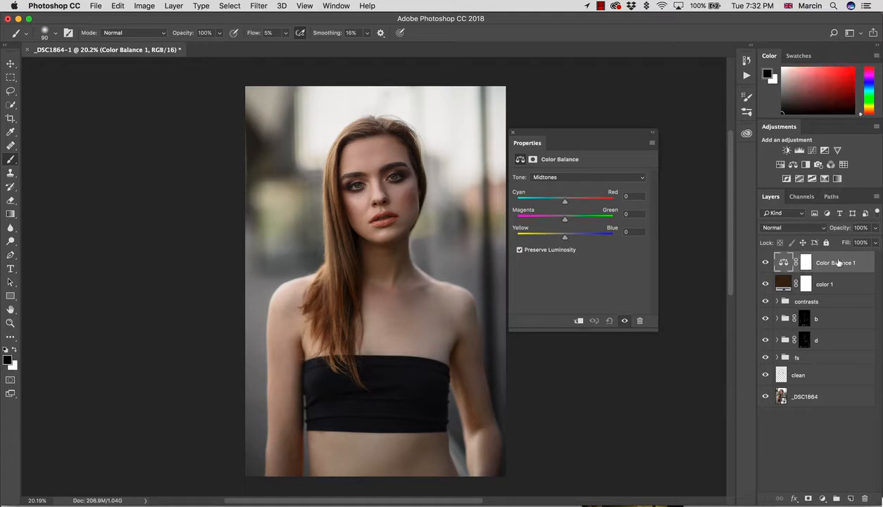
{"action": "double_click", "coordinate": [838, 264]}
{"action": "type", "text": "h"}
{"action": "key", "text": "Return"}
- Duplicate the h Color Balance layer and name the copy s
{"action": "key", "text": "super+j"}
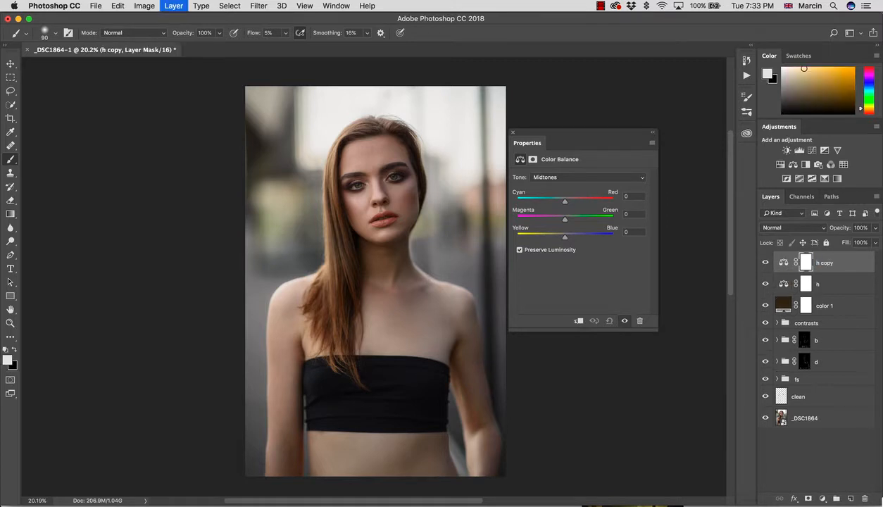
{"action": "double_click", "coordinate": [820, 262]}
{"action": "type", "text": "s"}
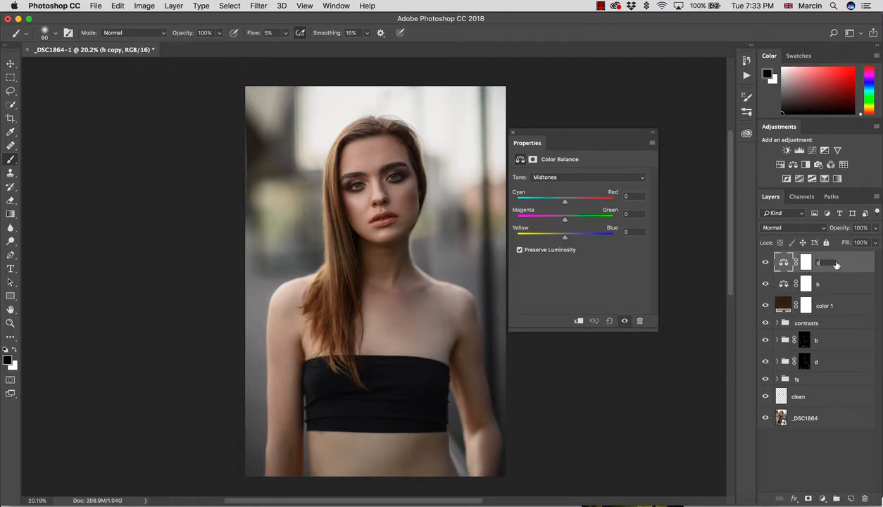
{"action": "key", "text": "Return"}
{"action": "left_click", "coordinate": [807, 284]}
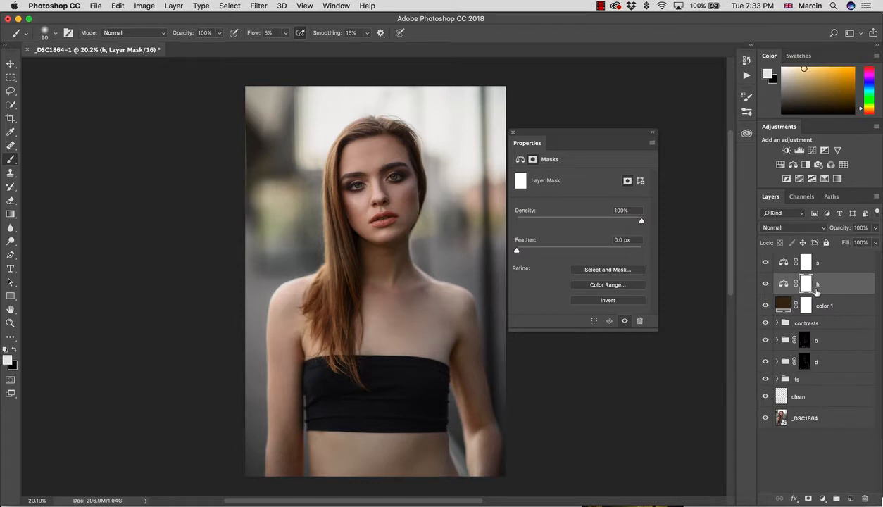
{"action": "left_click", "coordinate": [519, 159]}
{"action": "left_click", "coordinate": [548, 177]}
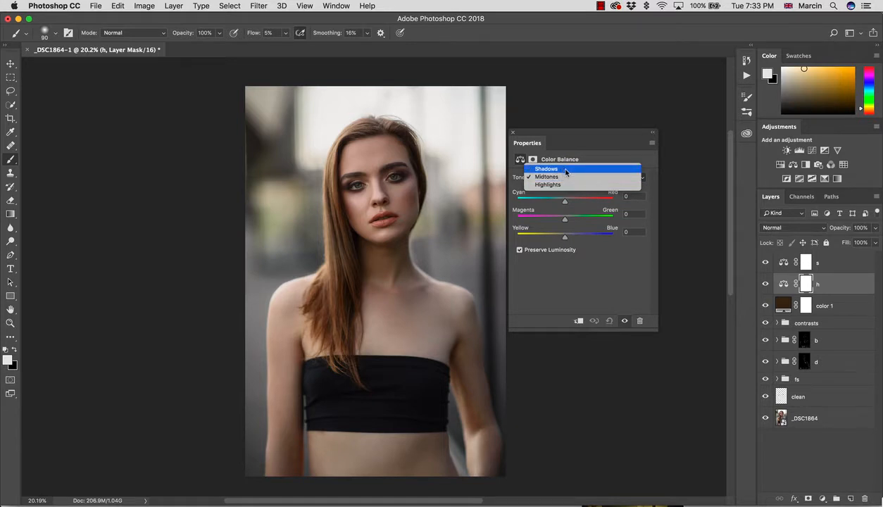
{"action": "left_click", "coordinate": [607, 278]}
- Apply the merged RGB image to layer h's mask with Apply Image, using Multiply at 100% opacity with Invert off
{"action": "left_click", "coordinate": [807, 284]}
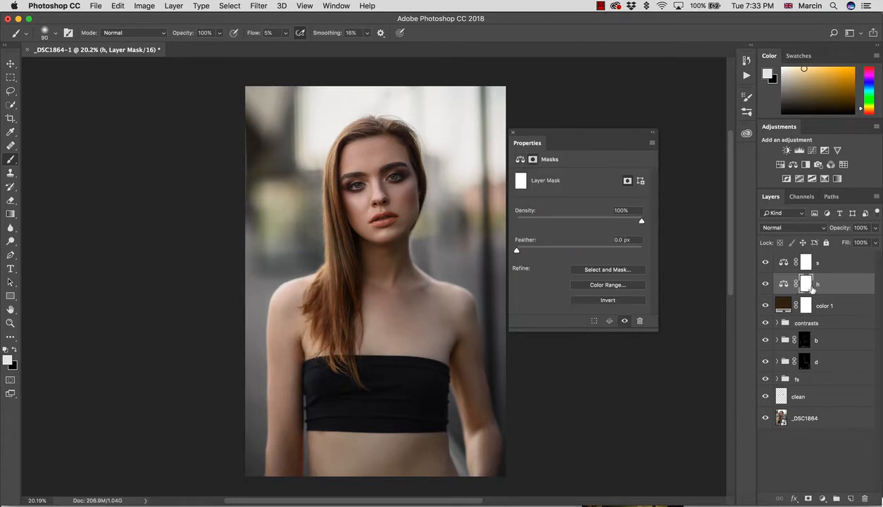
{"action": "left_click", "coordinate": [143, 6]}
{"action": "left_click", "coordinate": [163, 164]}
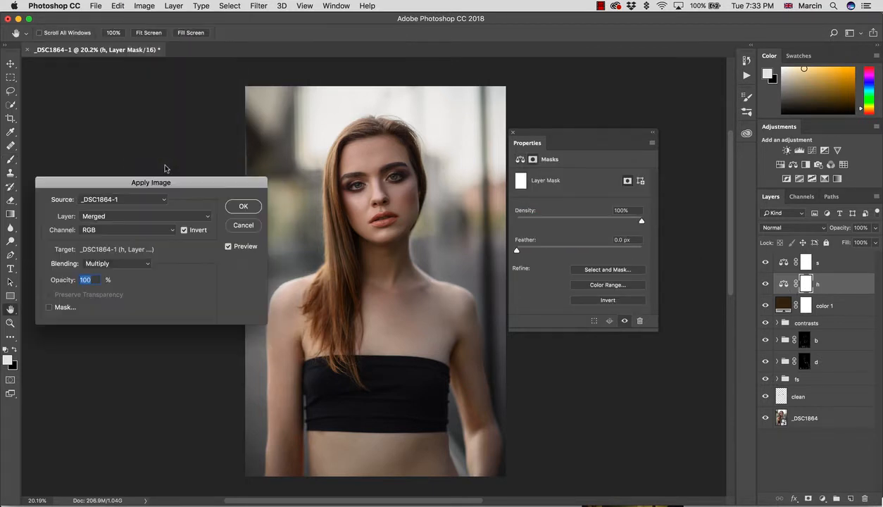
{"action": "left_click", "coordinate": [183, 230]}
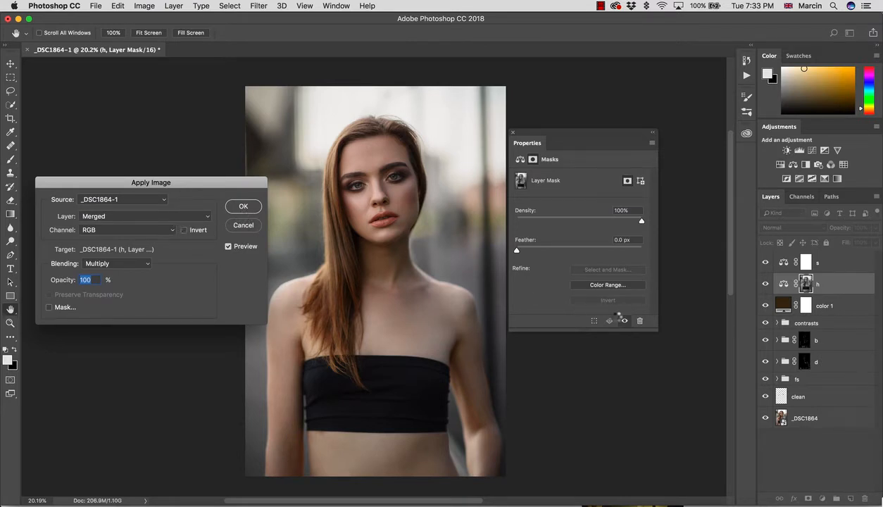
{"action": "key", "text": "Return"}
- Load layer h's mask as a selection, invert layer s's mask within it, and clear the selection
{"action": "left_click", "coordinate": [787, 283], "text": "ctrl"}
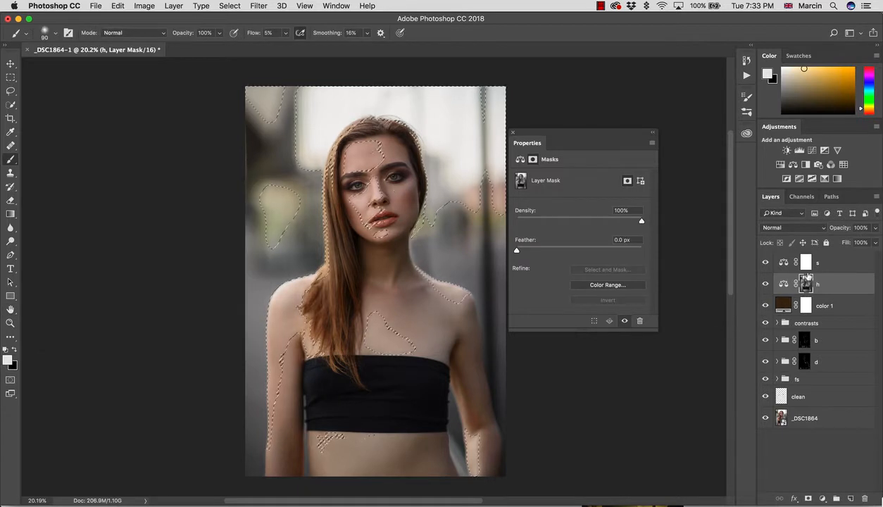
{"action": "left_click", "coordinate": [806, 263]}
{"action": "key", "text": "super+i"}
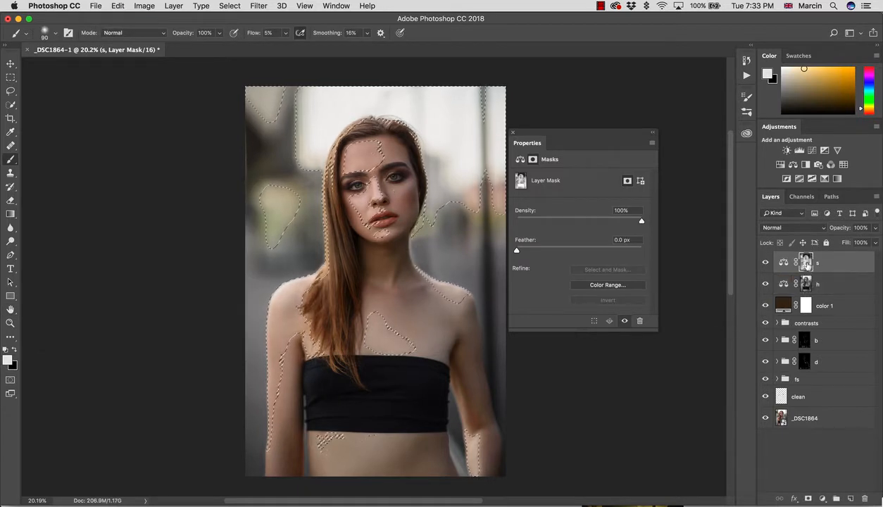
{"action": "key", "text": "ctrl+d"}
{"action": "key", "text": "m"}
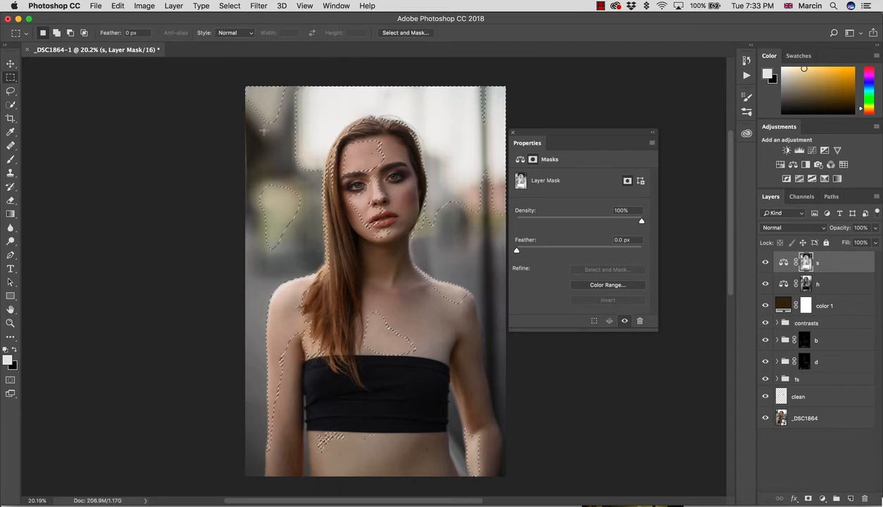
{"action": "left_click", "coordinate": [806, 284]}
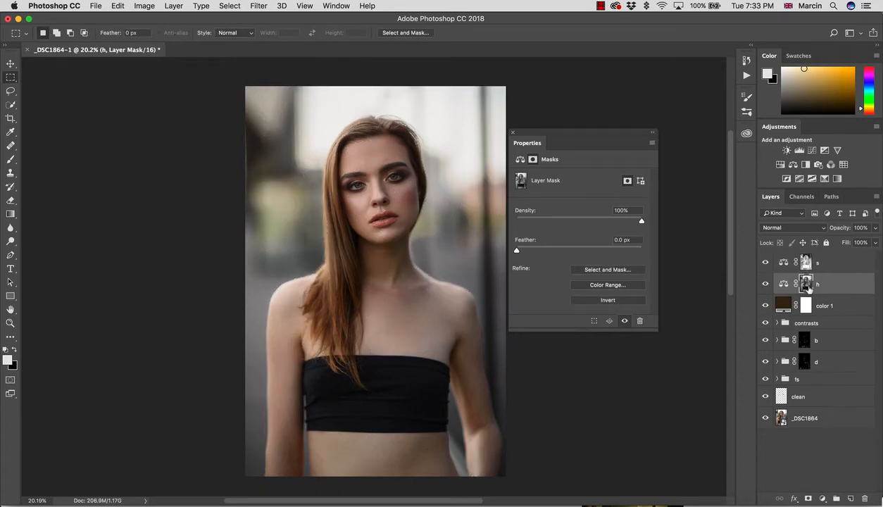
- View layer h's mask on its own, return to the image, and select the layer's Color Balance adjustment
{"action": "left_click", "coordinate": [808, 284], "text": "alt"}
{"action": "left_click", "coordinate": [807, 284], "text": "alt"}
{"action": "left_click", "coordinate": [783, 283]}
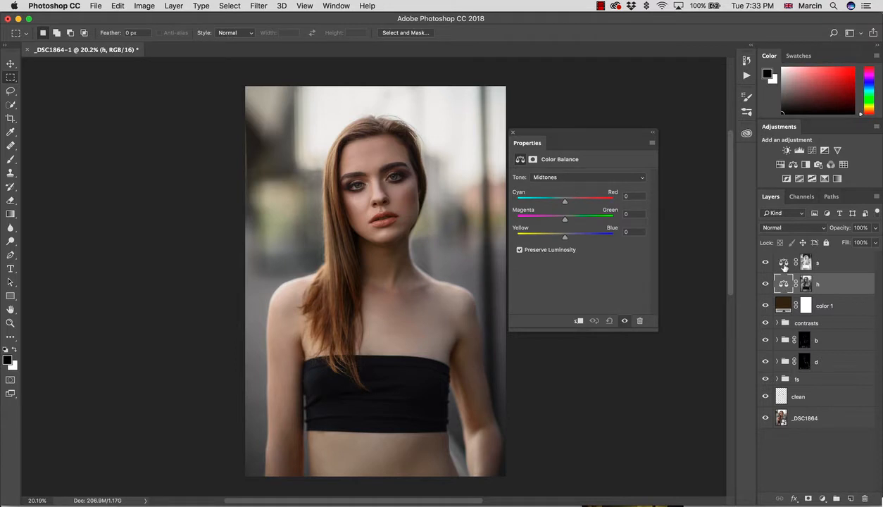
- Shift layer s's Shadows slightly toward red and blue, and compare the image with the layer hidden and shown
{"action": "left_click", "coordinate": [773, 262]}
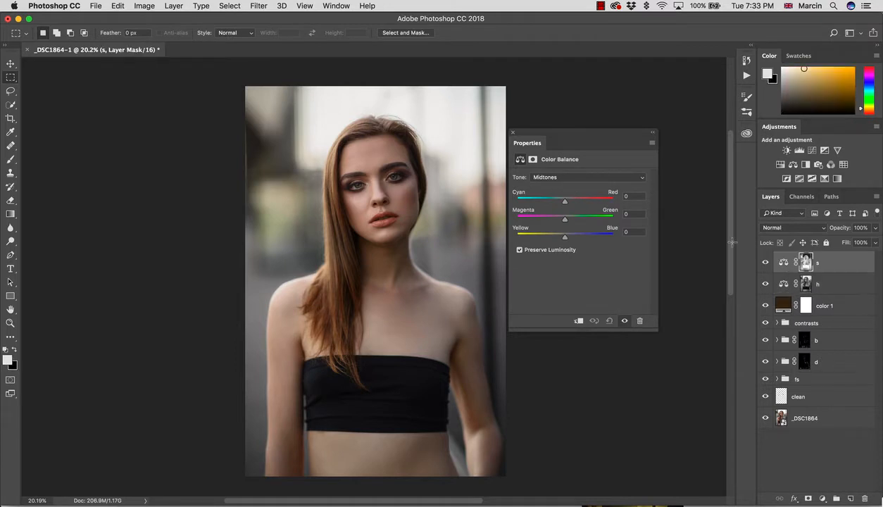
{"action": "left_click", "coordinate": [560, 178]}
{"action": "left_click", "coordinate": [549, 168]}
{"action": "left_click_drag", "start_coordinate": [566, 204], "coordinate": [569, 205]}
{"action": "left_click_drag", "start_coordinate": [565, 239], "coordinate": [566, 240]}
{"action": "left_click", "coordinate": [766, 264]}
{"action": "left_click", "coordinate": [767, 264]}
- For layer h's Highlights, set Cyan–Red to -5 and Yellow–Blue to -2
{"action": "left_click", "coordinate": [783, 286]}
{"action": "left_click", "coordinate": [566, 178]}
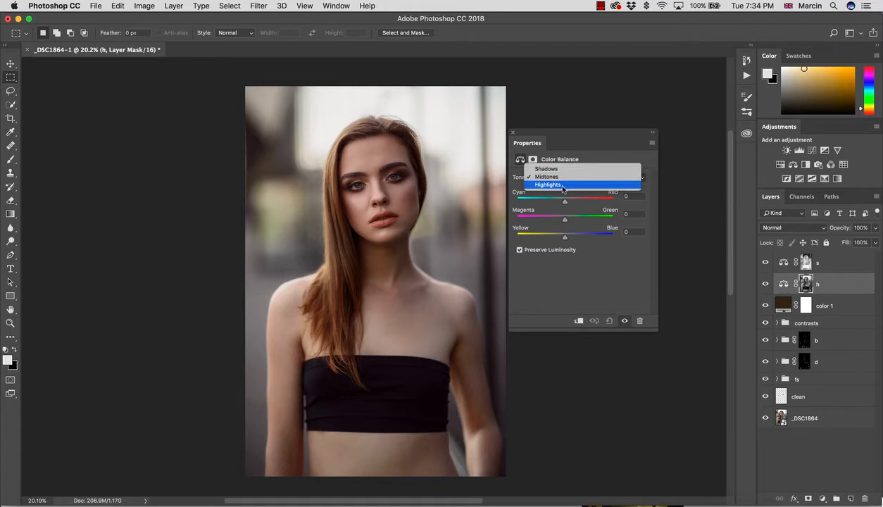
{"action": "left_click", "coordinate": [564, 187]}
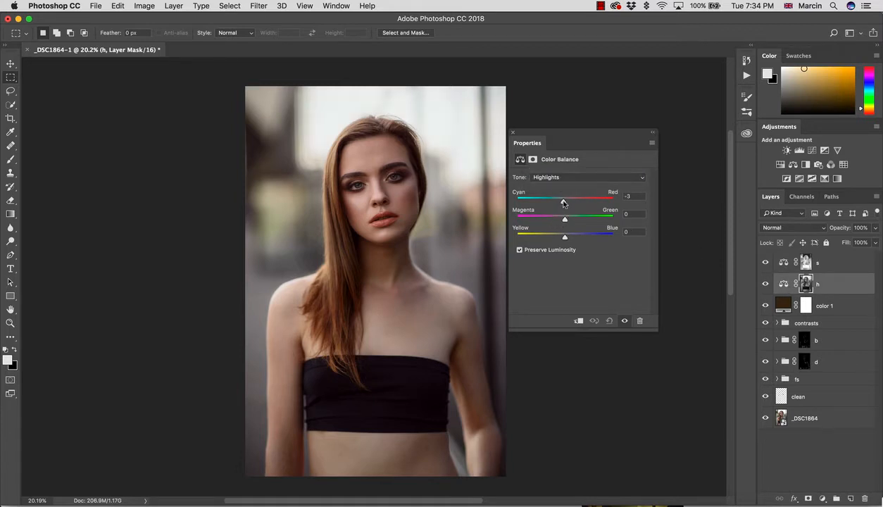
{"action": "left_click_drag", "start_coordinate": [565, 237], "coordinate": [563, 240]}
- Compare the image with the color 1 fill layer hidden and shown, and set that layer's opacity to 5%
{"action": "left_click", "coordinate": [764, 307]}
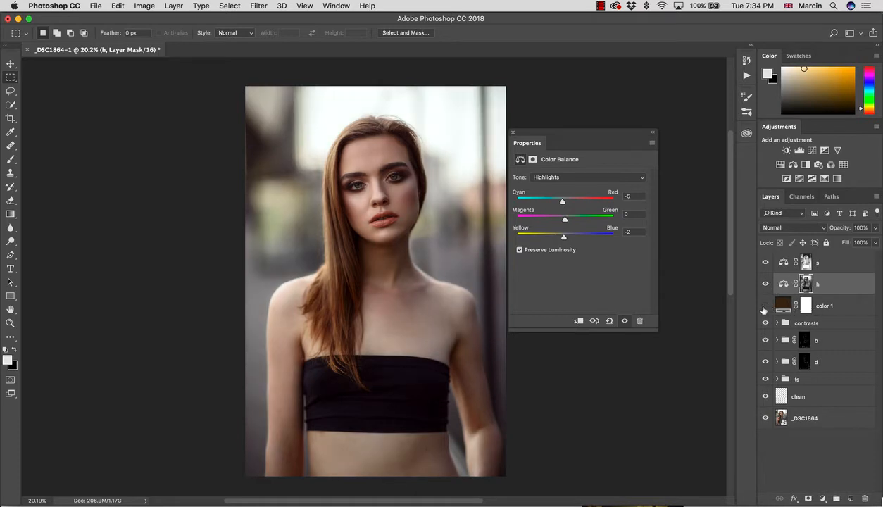
{"action": "left_click", "coordinate": [764, 307]}
{"action": "left_click", "coordinate": [764, 308]}
{"action": "left_click", "coordinate": [764, 307]}
{"action": "left_click", "coordinate": [831, 305]}
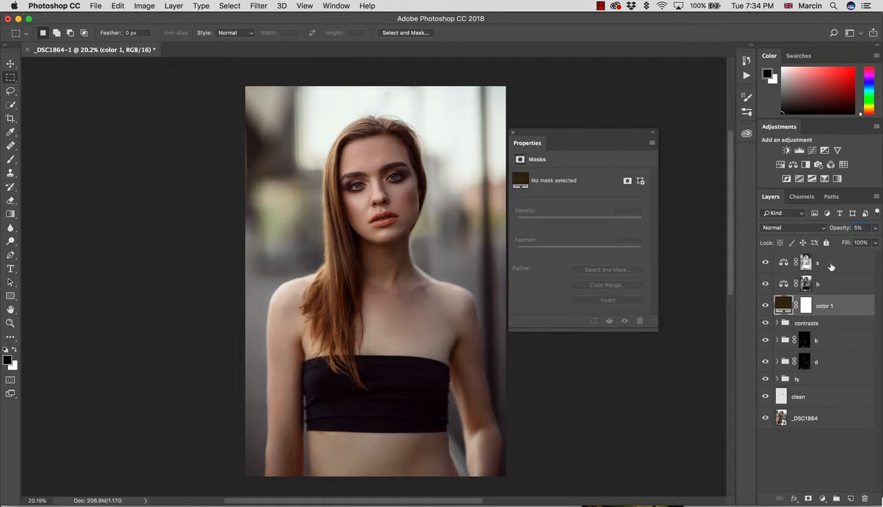
- Group the color 1, h and s layers and name the group tones
{"action": "left_click", "coordinate": [834, 274], "text": "shift"}
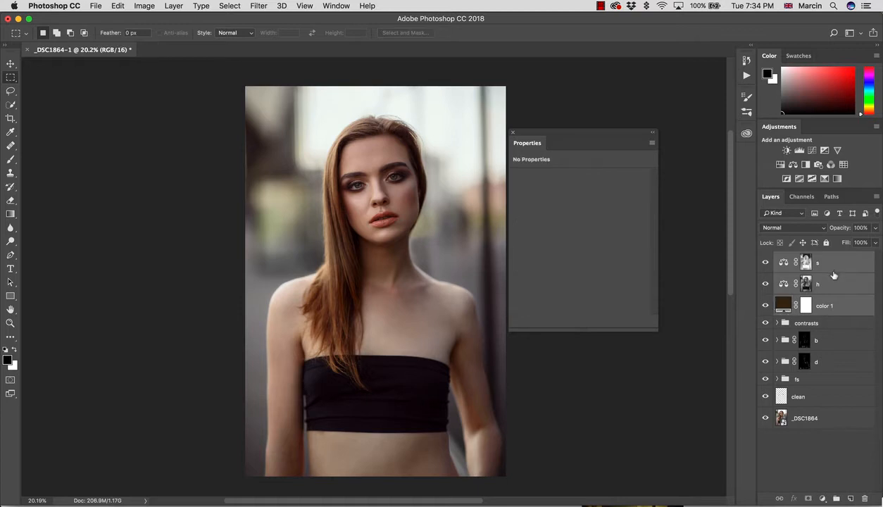
{"action": "key", "text": "super+g"}
{"action": "double_click", "coordinate": [804, 259]}
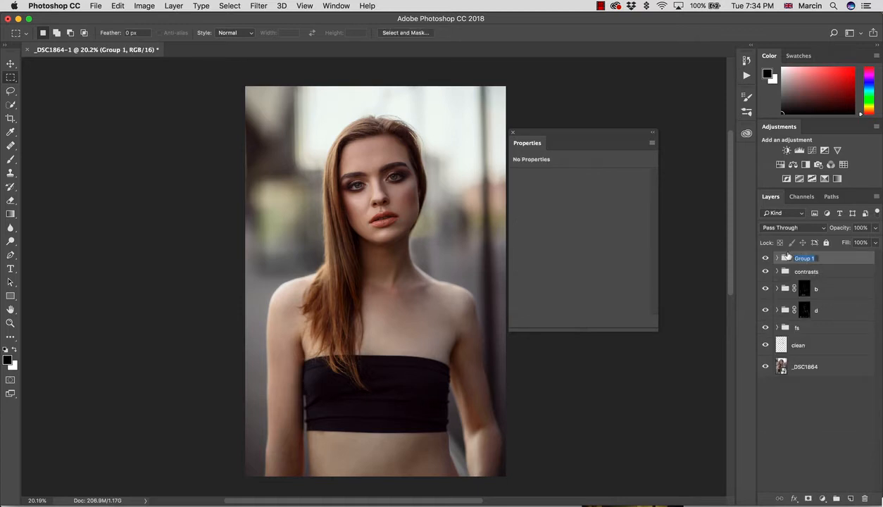
{"action": "type", "text": "tones"}
{"action": "key", "text": "Return"}
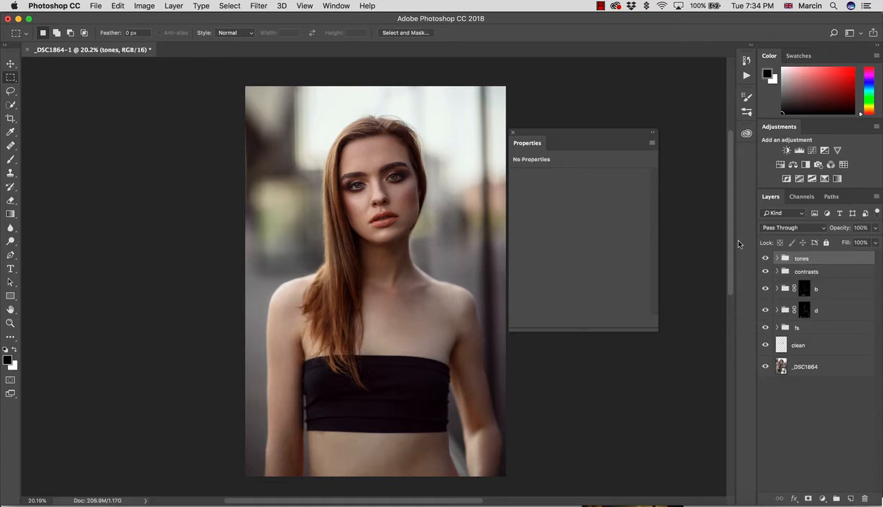
- Compare the portrait repeatedly with the tones group hidden and shown
{"action": "left_click", "coordinate": [765, 257]}
{"action": "left_click", "coordinate": [766, 259]}
{"action": "left_click", "coordinate": [766, 259]}
{"action": "left_click", "coordinate": [766, 259]}
{"action": "left_click", "coordinate": [766, 259]}
{"action": "left_click", "coordinate": [766, 259]}
{"action": "left_click", "coordinate": [766, 259]}
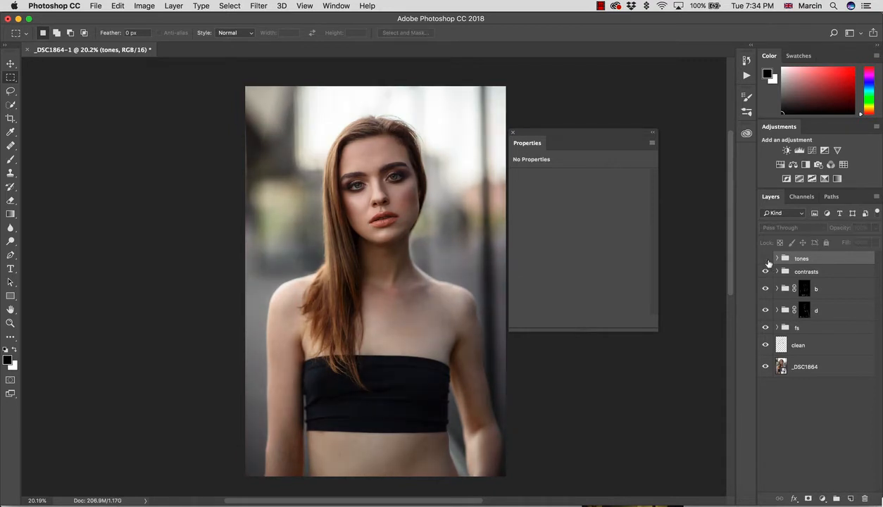
{"action": "left_click", "coordinate": [766, 259]}
- Shift the Highlights of layer h inside the tones group further toward yellow and cyan
{"action": "left_click", "coordinate": [777, 258]}
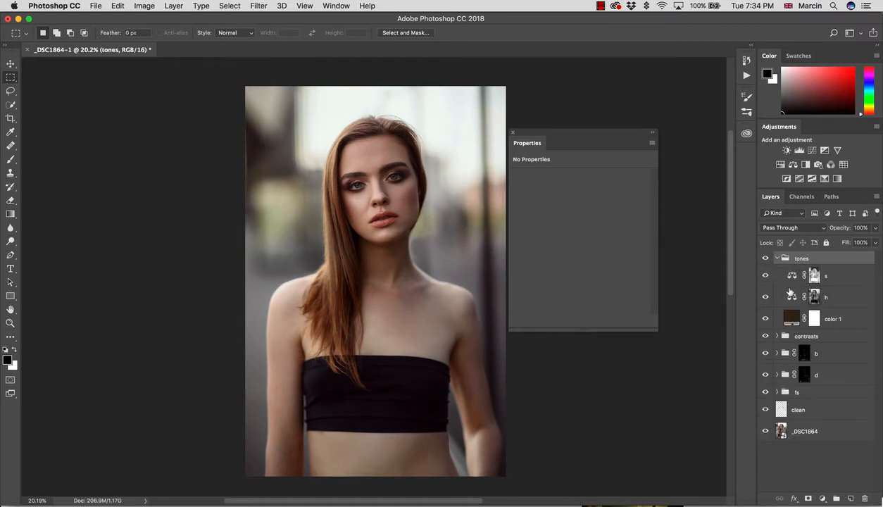
{"action": "left_click", "coordinate": [793, 299]}
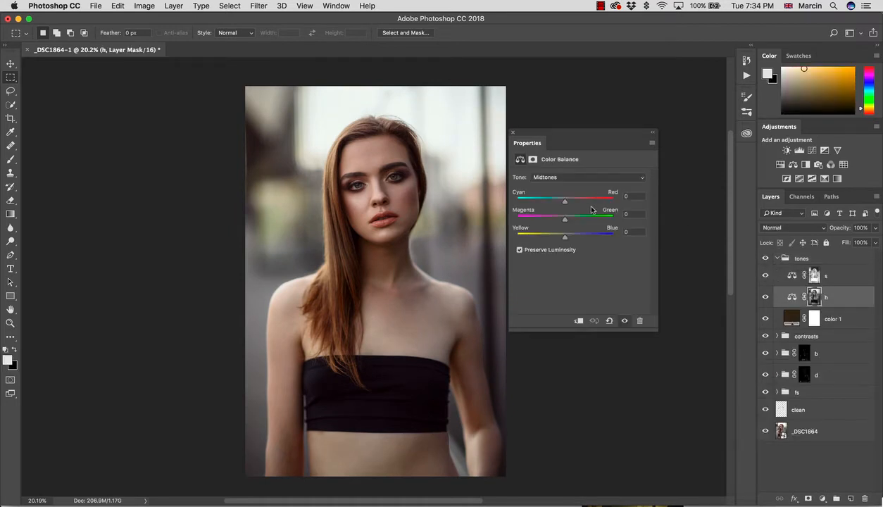
{"action": "left_click", "coordinate": [546, 180]}
{"action": "left_click", "coordinate": [541, 186]}
{"action": "mouse_move", "coordinate": [570, 240]}
{"action": "left_mouse_down"}
{"action": "mouse_move", "coordinate": [553, 243]}
{"action": "mouse_move", "coordinate": [560, 241]}
{"action": "left_mouse_up"}
{"action": "mouse_move", "coordinate": [565, 200]}
{"action": "left_mouse_down"}
{"action": "mouse_move", "coordinate": [542, 200]}
{"action": "mouse_move", "coordinate": [572, 200]}
{"action": "mouse_move", "coordinate": [559, 200]}
{"action": "left_mouse_up"}
- Reduce layer s's opacity to 80% and compare the image with the tones group hidden and shown
{"action": "left_click", "coordinate": [811, 275]}
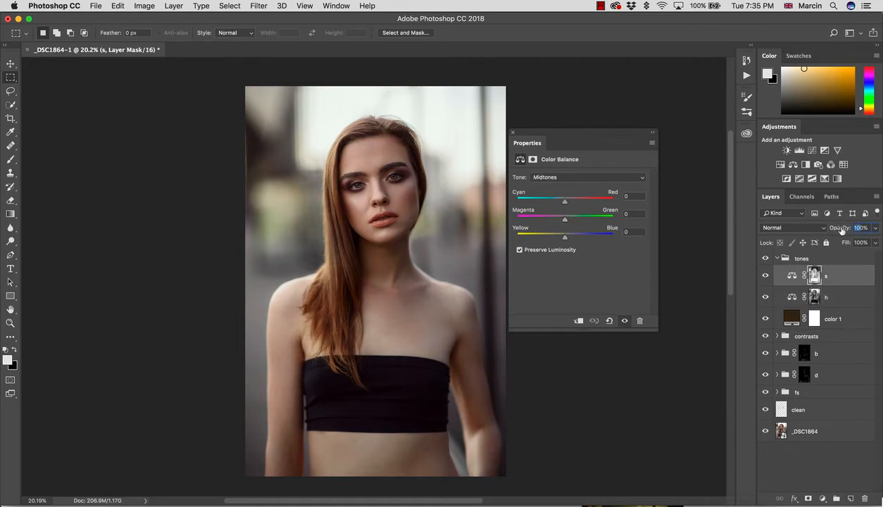
{"action": "mouse_move", "coordinate": [841, 231]}
{"action": "left_mouse_down"}
{"action": "mouse_move", "coordinate": [819, 238]}
{"action": "mouse_move", "coordinate": [835, 240]}
{"action": "left_mouse_up"}
{"action": "left_click", "coordinate": [766, 259]}
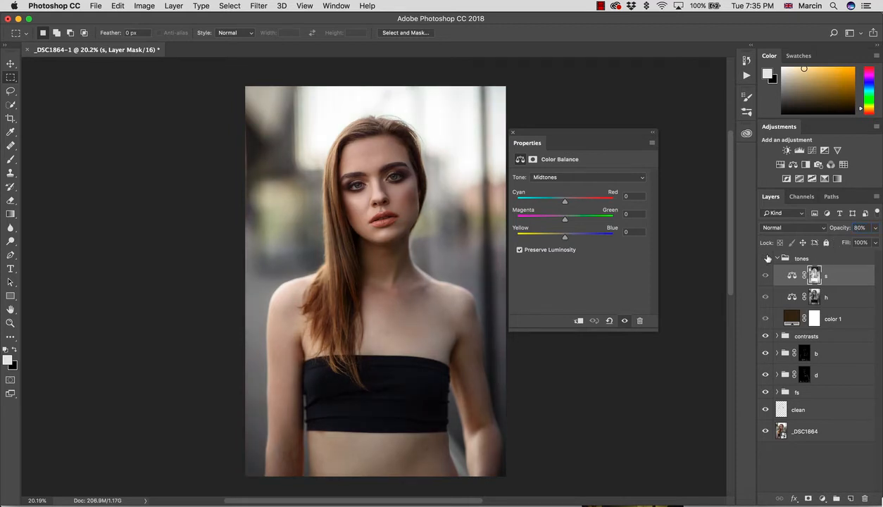
{"action": "left_click", "coordinate": [766, 258]}
{"action": "left_click", "coordinate": [766, 258]}
{"action": "left_click", "coordinate": [768, 259]}
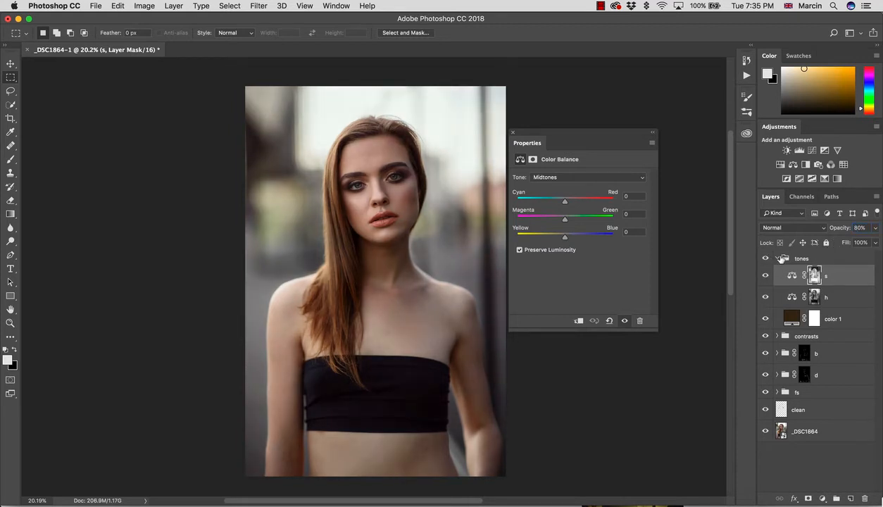
- Collapse the tones group, check the portrait before and after its effect, and expand the group again
{"action": "left_click", "coordinate": [777, 258]}
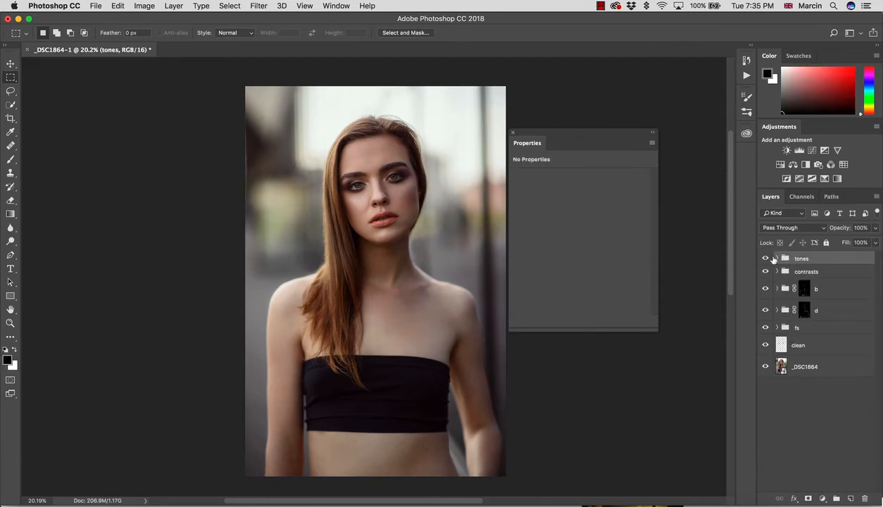
{"action": "left_click", "coordinate": [765, 259]}
{"action": "left_click", "coordinate": [766, 259]}
{"action": "left_click", "coordinate": [777, 258]}
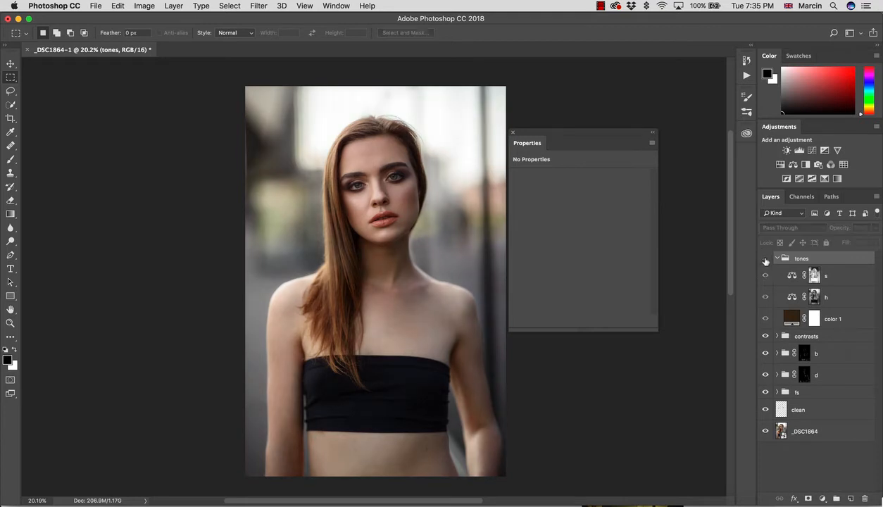
- Add a Hue/Saturation adjustment layer directly above layer s inside the tones group
{"action": "left_click", "coordinate": [816, 277]}
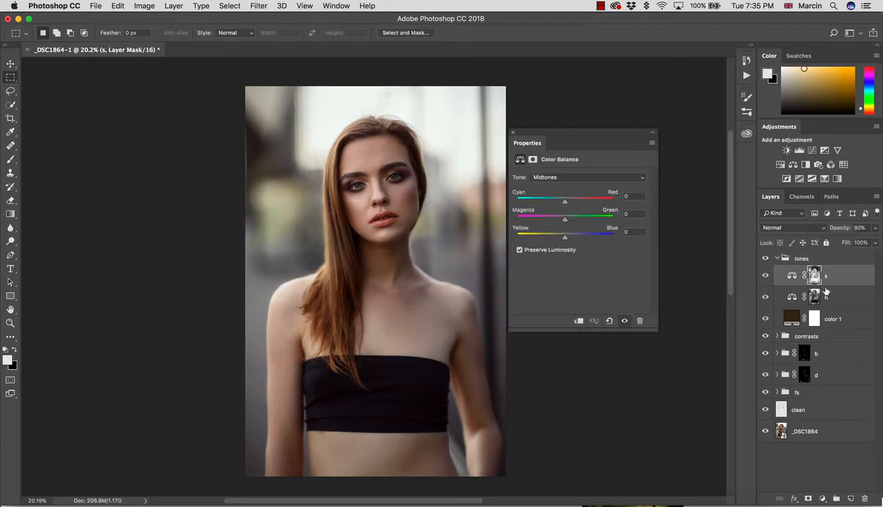
{"action": "left_click", "coordinate": [766, 260]}
{"action": "left_click", "coordinate": [766, 261]}
{"action": "left_click", "coordinate": [823, 499]}
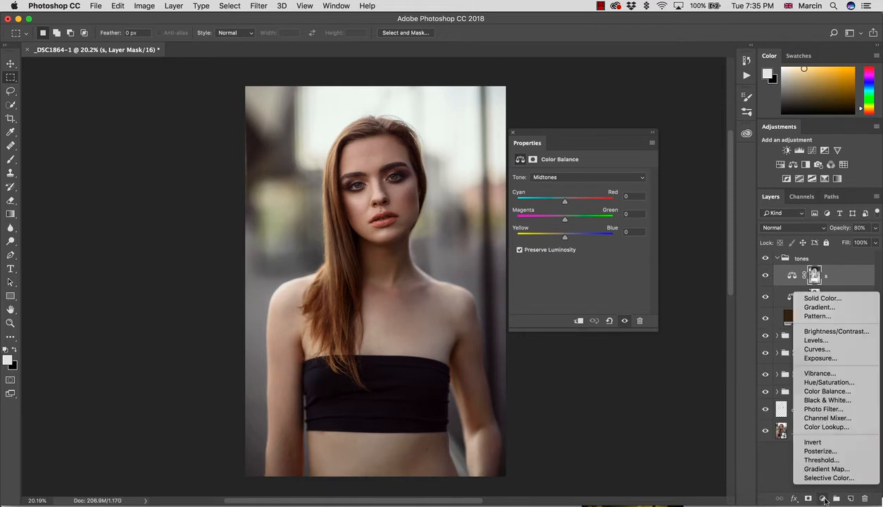
{"action": "left_click", "coordinate": [837, 382]}
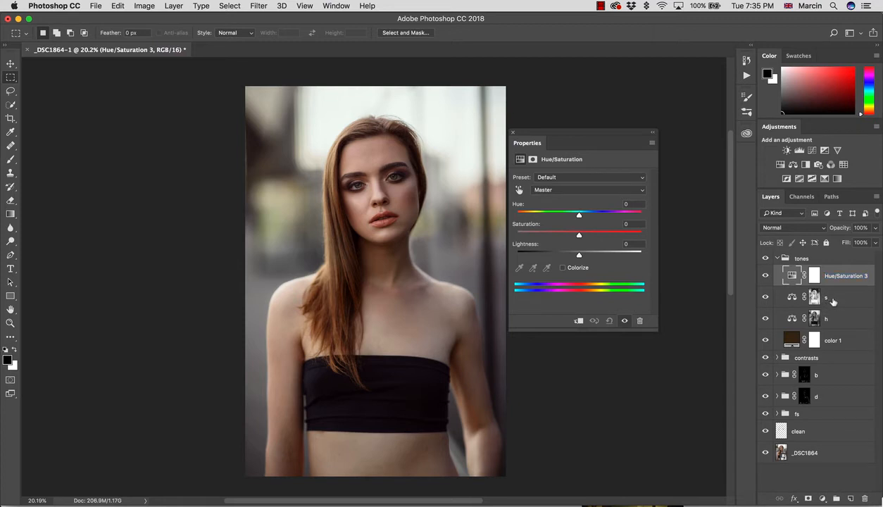
- Change the blend mode of both Color Balance layers, h and s, to Color
{"action": "left_click", "coordinate": [814, 296]}
{"action": "left_click", "coordinate": [814, 318]}
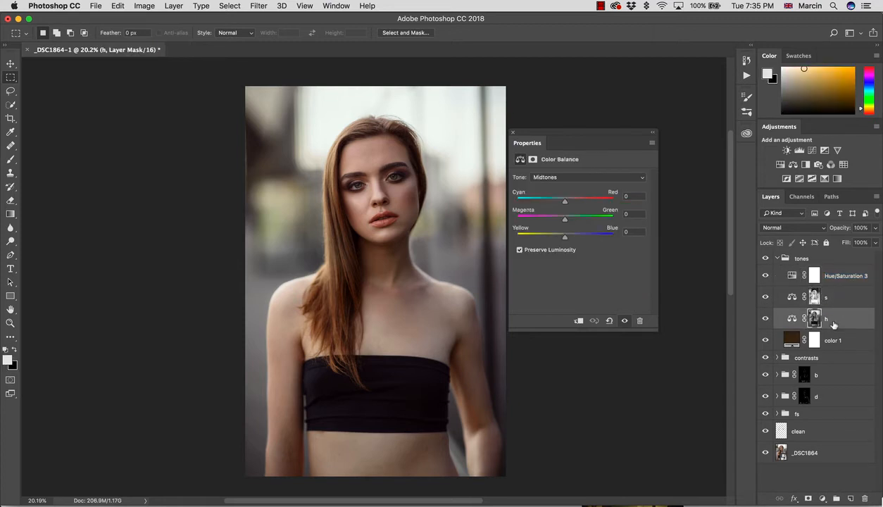
{"action": "left_click", "coordinate": [769, 233]}
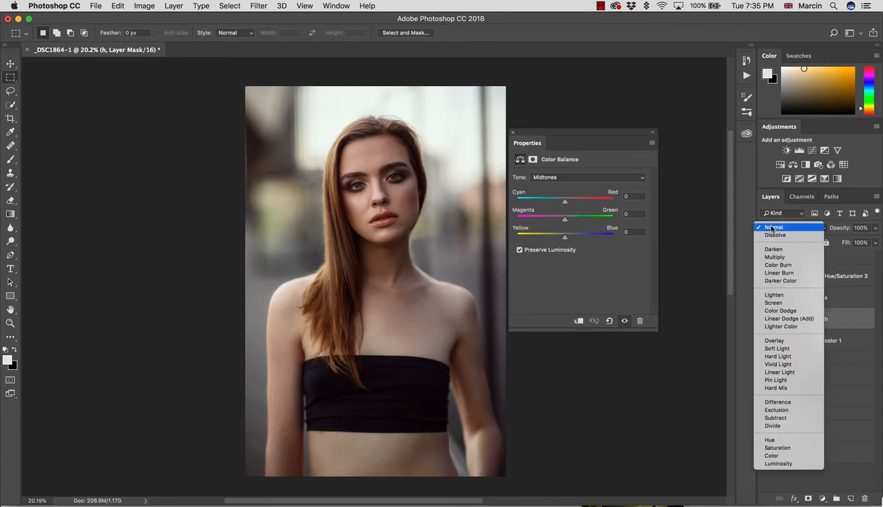
{"action": "left_click", "coordinate": [759, 440]}
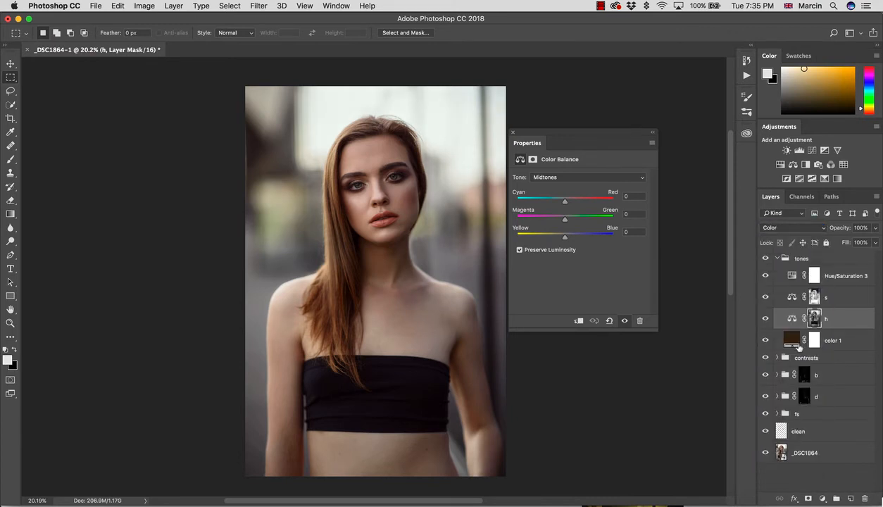
{"action": "left_click", "coordinate": [813, 291]}
{"action": "left_click", "coordinate": [769, 227]}
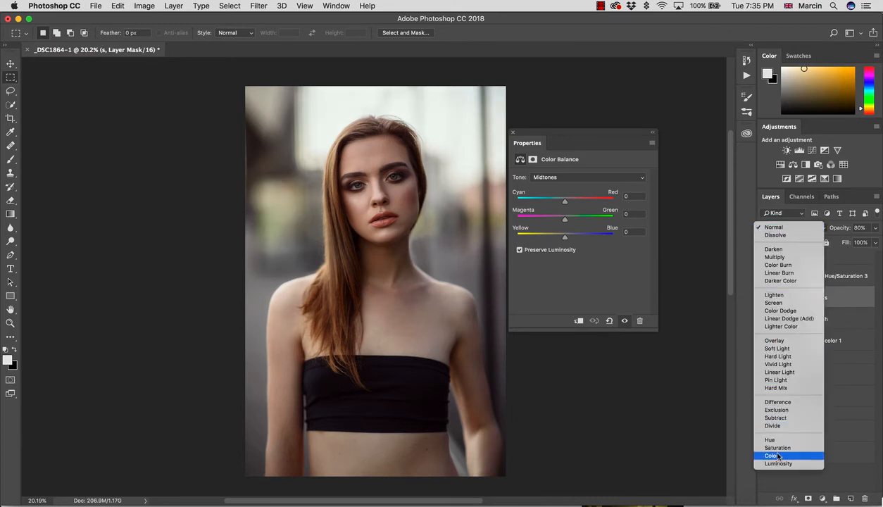
{"action": "left_click", "coordinate": [772, 432]}
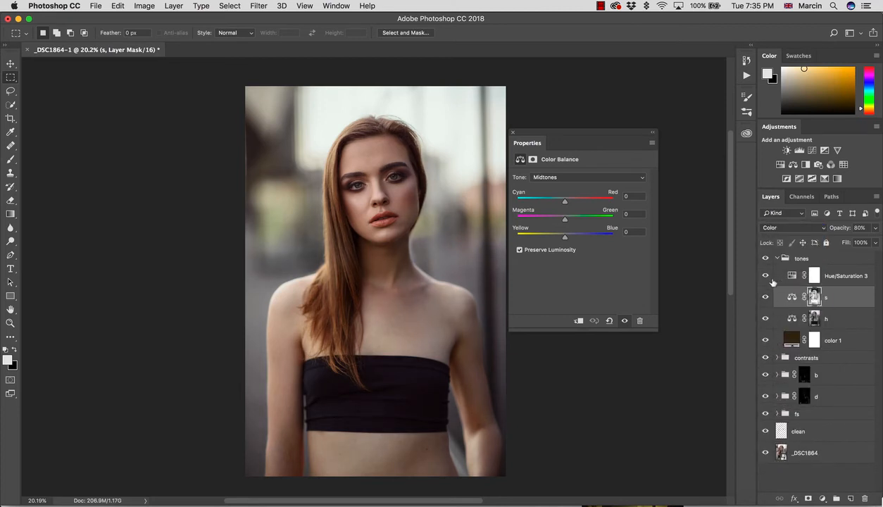
- Compare the image with the tones group and layer s hidden and shown, and lower layer s's opacity to 60%
{"action": "left_click", "coordinate": [766, 258]}
{"action": "left_click", "coordinate": [766, 258]}
{"action": "left_click", "coordinate": [766, 258]}
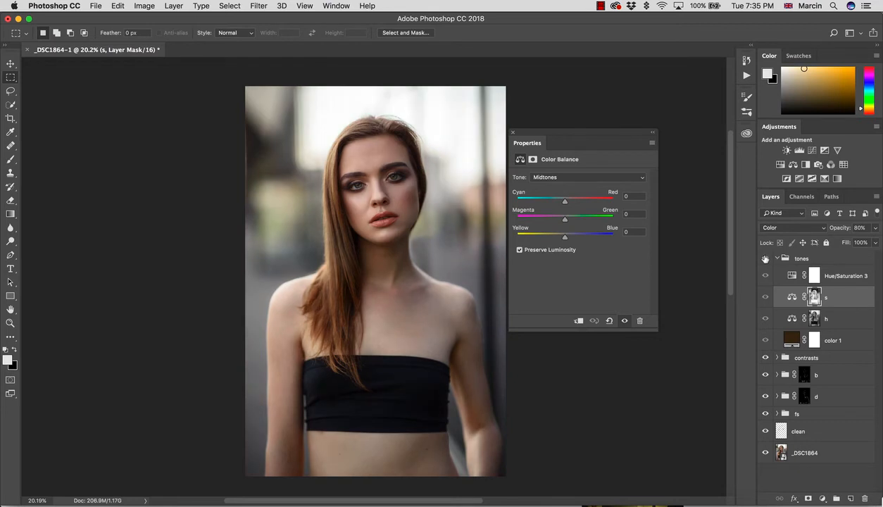
{"action": "left_click", "coordinate": [766, 259]}
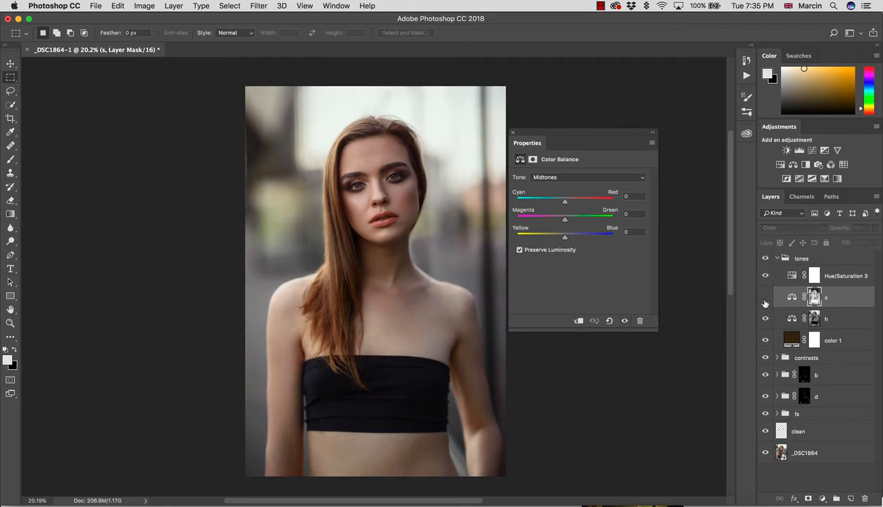
{"action": "left_click", "coordinate": [792, 296]}
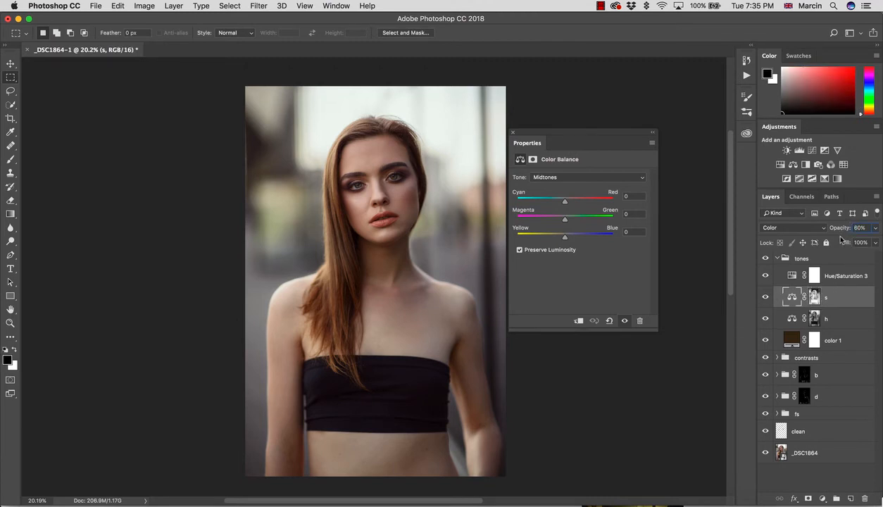
- Mask the Hue/Saturation 3 layer with a Color Range selection sampled from the black top, at fuzziness 76
{"action": "left_click", "coordinate": [815, 276]}
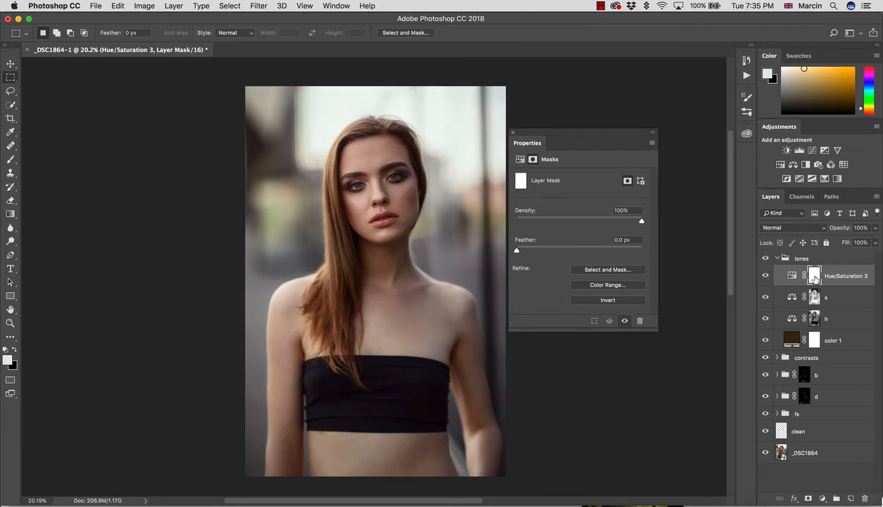
{"action": "left_click", "coordinate": [225, 7]}
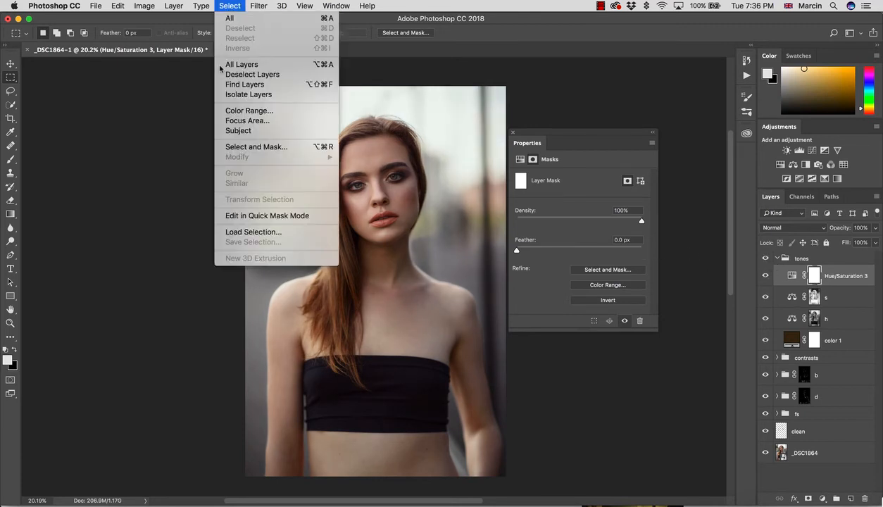
{"action": "left_click", "coordinate": [249, 110]}
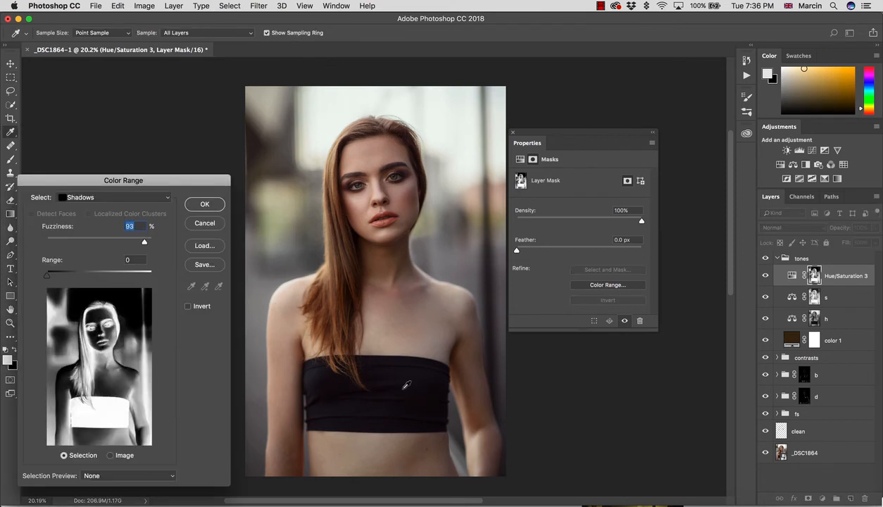
{"action": "left_click", "coordinate": [124, 197]}
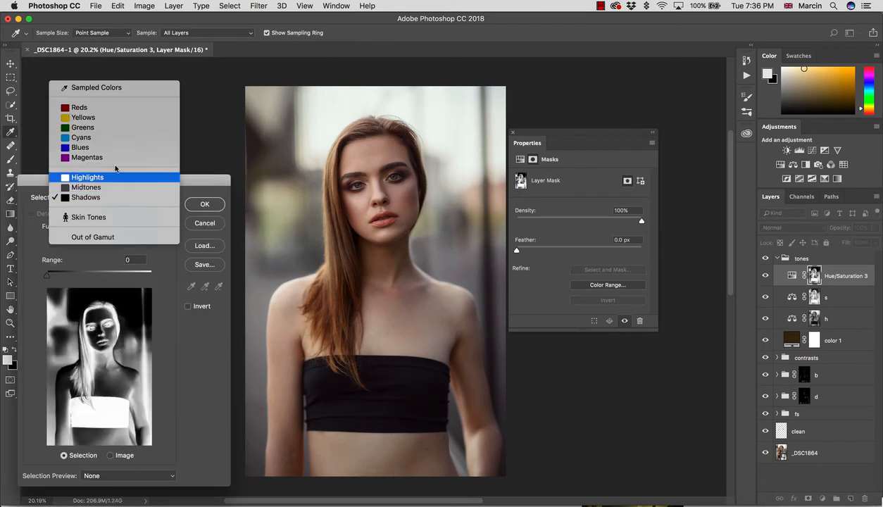
{"action": "left_click", "coordinate": [106, 92]}
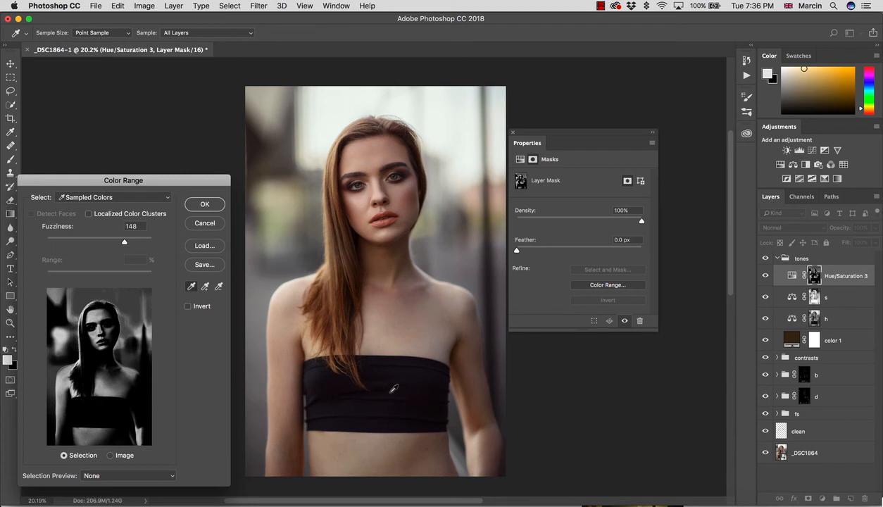
{"action": "left_click", "coordinate": [386, 382]}
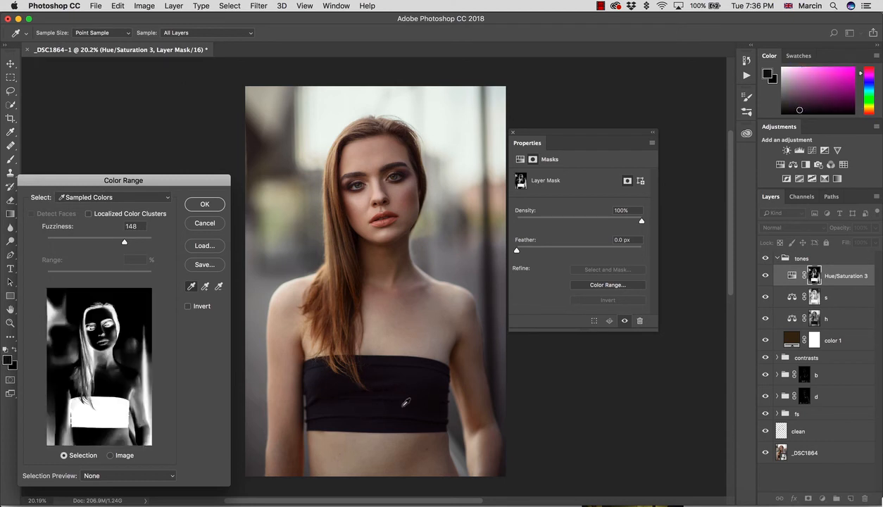
{"action": "left_click_drag", "start_coordinate": [125, 241], "coordinate": [87, 240]}
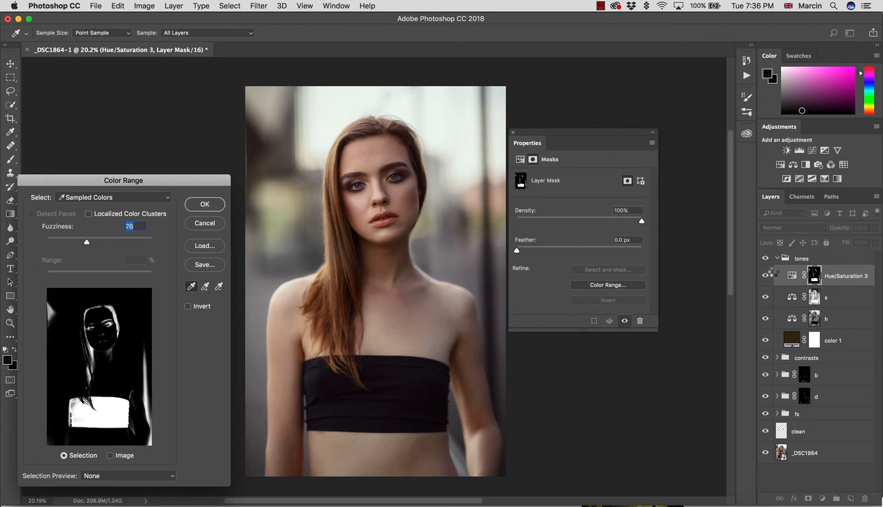
{"action": "key", "text": "Return"}
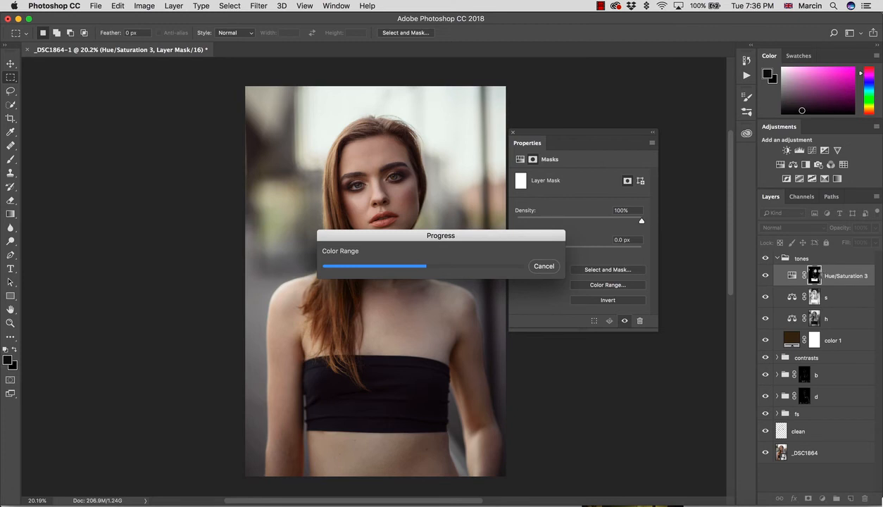
- On the Hue/Saturation 3 mask, paint everything around the top black with a large brush at 100% flow, then return to the image view
{"action": "left_click", "coordinate": [814, 275], "text": "alt"}
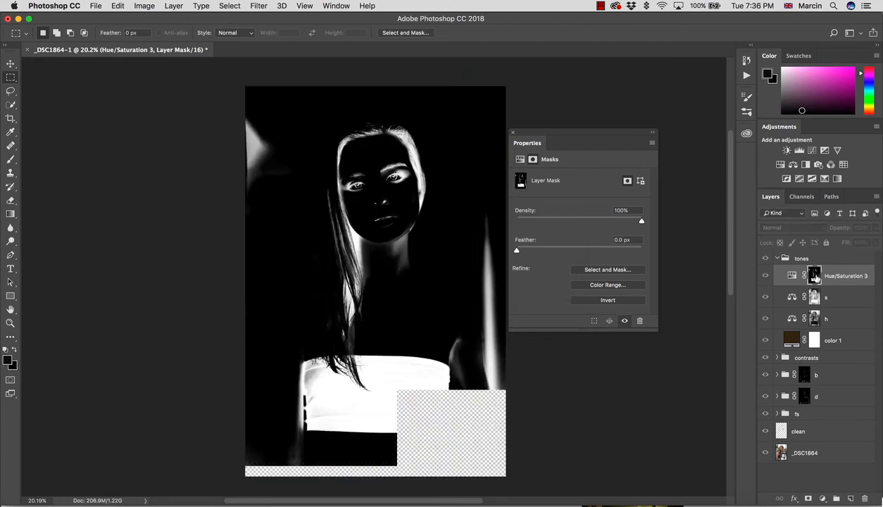
{"action": "key", "text": "b"}
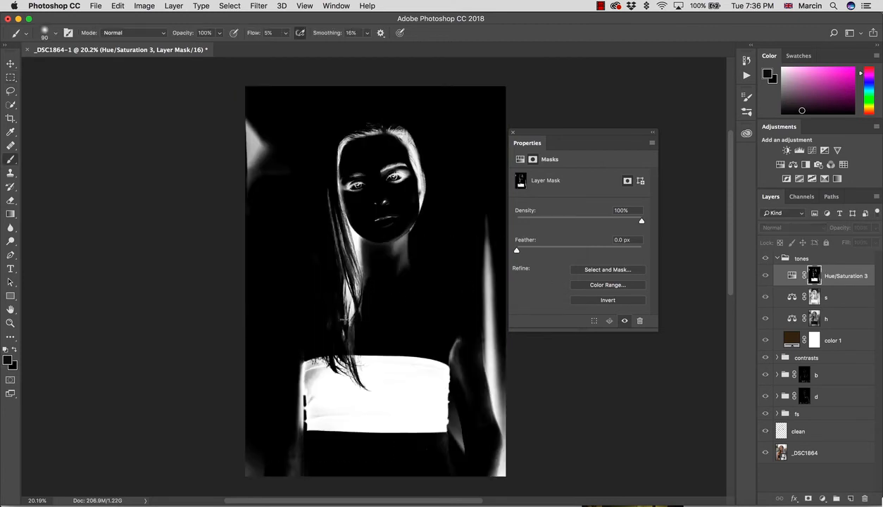
{"action": "key", "text": "d"}
{"action": "key", "text": "]"}
{"action": "key", "text": "]"}
{"action": "key", "text": "]"}
{"action": "key", "text": "]"}
{"action": "key", "text": "]"}
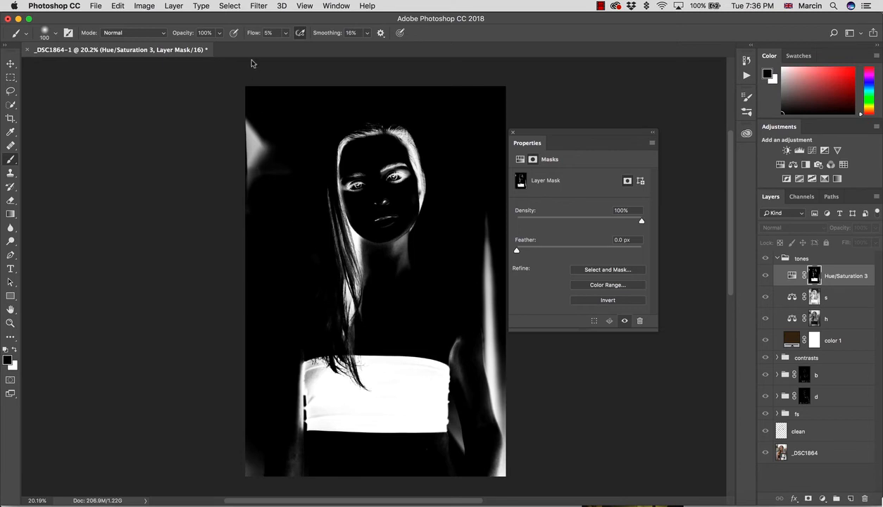
{"action": "left_click_drag", "start_coordinate": [252, 34], "coordinate": [301, 35]}
{"action": "key", "text": "]"}
{"action": "key", "text": "]"}
{"action": "key", "text": "]"}
{"action": "key", "text": "]"}
{"action": "key", "text": "]"}
{"action": "key", "text": "]"}
{"action": "key", "text": "]"}
{"action": "key", "text": "]"}
{"action": "key", "text": "]"}
{"action": "key", "text": "]"}
{"action": "key", "text": "]"}
{"action": "key", "text": "]"}
{"action": "mouse_move", "coordinate": [254, 136]}
{"action": "left_mouse_down"}
{"action": "mouse_move", "coordinate": [248, 203]}
{"action": "mouse_move", "coordinate": [322, 133]}
{"action": "mouse_move", "coordinate": [412, 140]}
{"action": "mouse_move", "coordinate": [423, 162]}
{"action": "mouse_move", "coordinate": [338, 155]}
{"action": "mouse_move", "coordinate": [376, 235]}
{"action": "mouse_move", "coordinate": [338, 307]}
{"action": "mouse_move", "coordinate": [354, 321]}
{"action": "mouse_move", "coordinate": [424, 250]}
{"action": "mouse_move", "coordinate": [487, 234]}
{"action": "left_mouse_up"}
{"action": "mouse_move", "coordinate": [506, 361]}
{"action": "left_mouse_down"}
{"action": "mouse_move", "coordinate": [502, 413]}
{"action": "mouse_move", "coordinate": [502, 331]}
{"action": "mouse_move", "coordinate": [495, 370]}
{"action": "mouse_move", "coordinate": [485, 306]}
{"action": "mouse_move", "coordinate": [484, 351]}
{"action": "mouse_move", "coordinate": [459, 313]}
{"action": "mouse_move", "coordinate": [468, 389]}
{"action": "mouse_move", "coordinate": [464, 430]}
{"action": "mouse_move", "coordinate": [440, 469]}
{"action": "mouse_move", "coordinate": [291, 456]}
{"action": "mouse_move", "coordinate": [274, 442]}
{"action": "mouse_move", "coordinate": [307, 458]}
{"action": "mouse_move", "coordinate": [295, 469]}
{"action": "mouse_move", "coordinate": [246, 468]}
{"action": "left_mouse_up"}
{"action": "key", "text": "["}
{"action": "key", "text": "["}
{"action": "key", "text": "["}
{"action": "key", "text": "["}
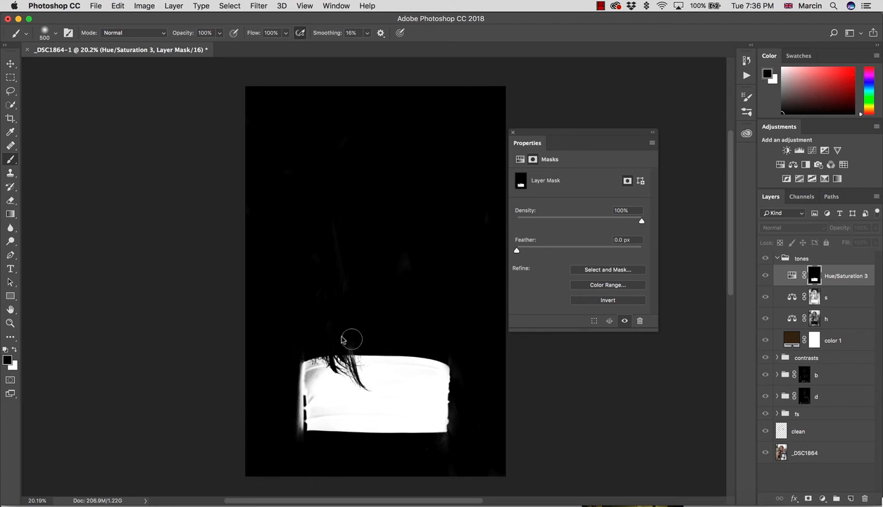
{"action": "left_click", "coordinate": [816, 276], "text": "alt"}
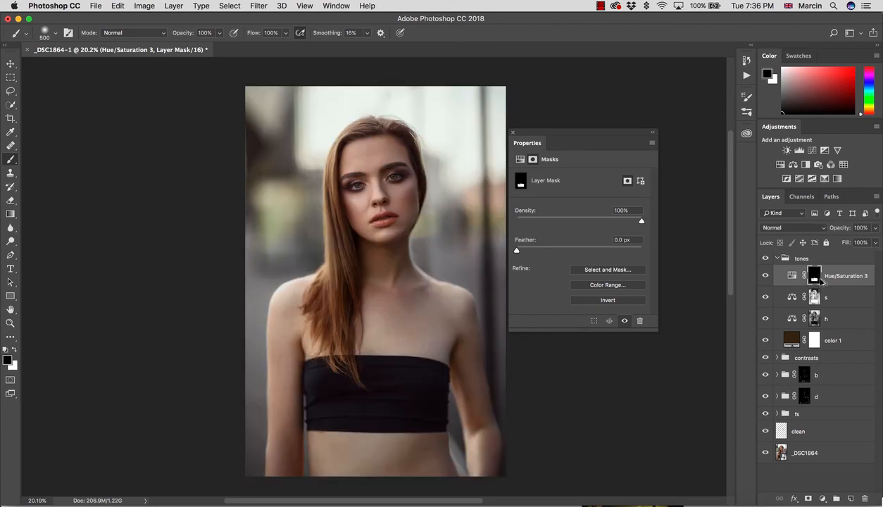
- Soften the Hue/Saturation 3 mask with a Gaussian Blur of 30 pixels radius
{"action": "left_click", "coordinate": [816, 277], "text": "alt"}
{"action": "left_click", "coordinate": [253, 6]}
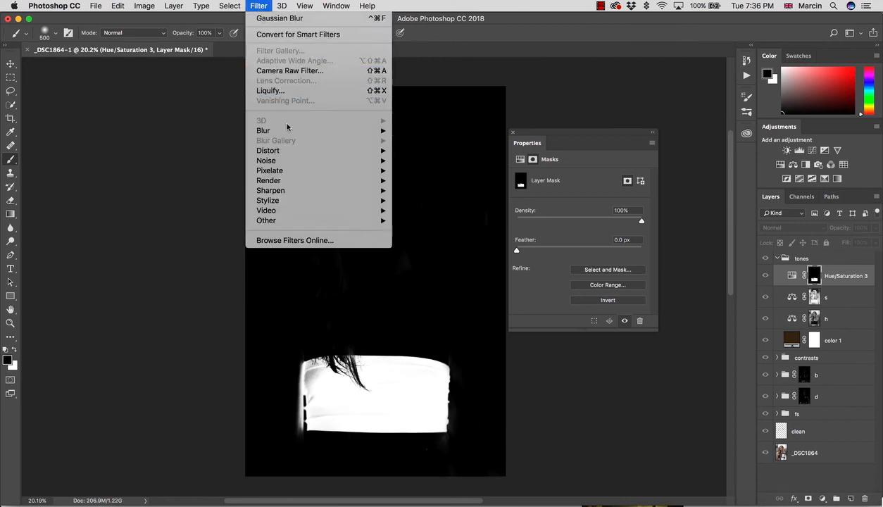
{"action": "mouse_move", "coordinate": [292, 131]}
{"action": "left_click", "coordinate": [404, 170]}
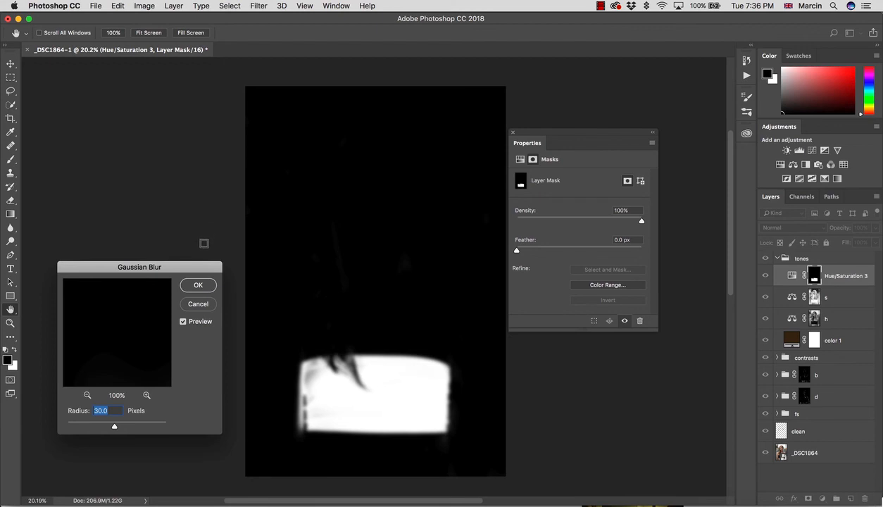
{"action": "left_click", "coordinate": [198, 285]}
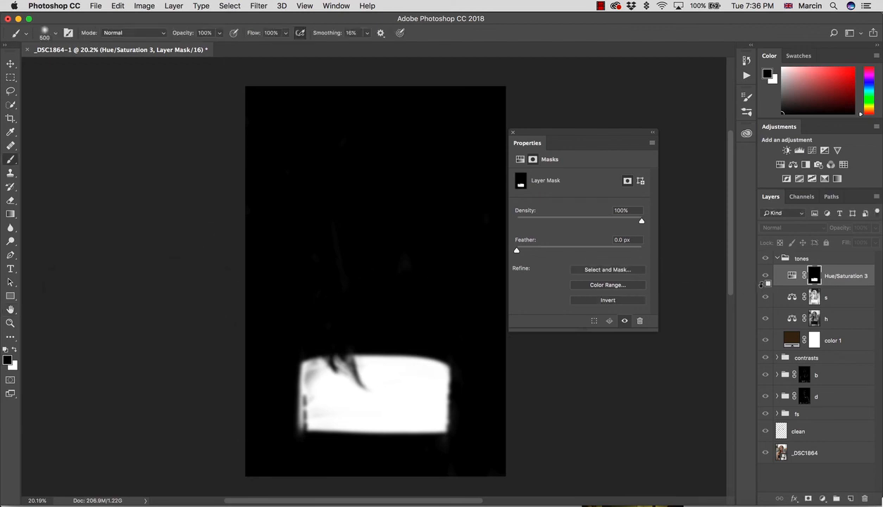
- Set the Hue/Saturation 3 adjustment to hue +1 and saturation -19, and compare the layer hidden and shown
{"action": "left_click", "coordinate": [792, 276]}
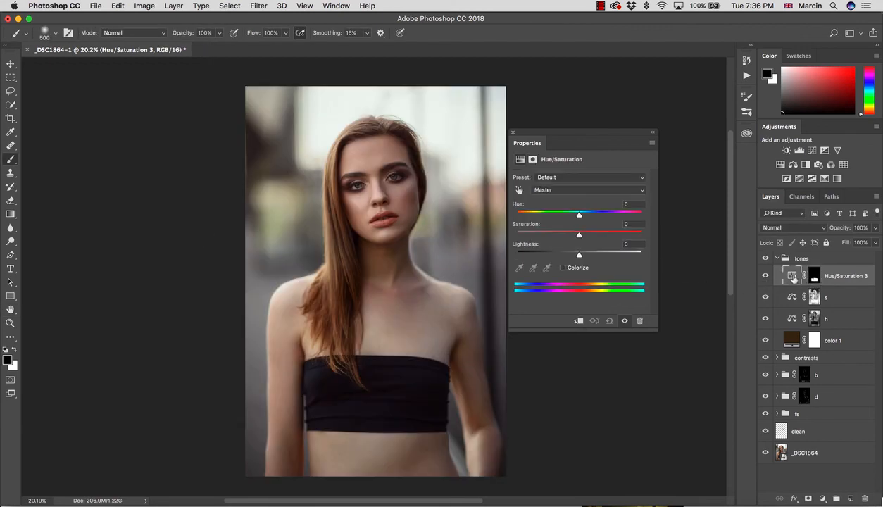
{"action": "left_click_drag", "start_coordinate": [578, 240], "coordinate": [555, 228]}
{"action": "mouse_move", "coordinate": [582, 218]}
{"action": "left_mouse_down"}
{"action": "mouse_move", "coordinate": [593, 217]}
{"action": "mouse_move", "coordinate": [553, 217]}
{"action": "mouse_move", "coordinate": [580, 216]}
{"action": "left_mouse_up"}
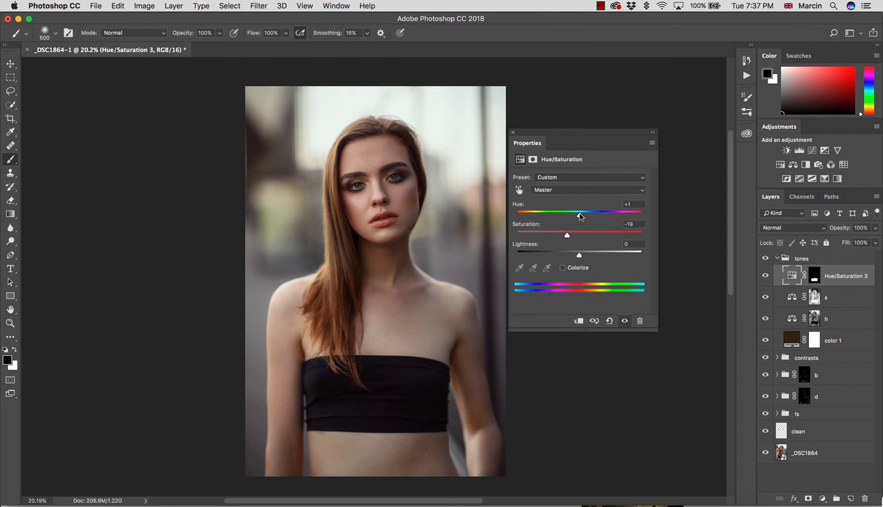
{"action": "left_click", "coordinate": [765, 275]}
{"action": "left_click", "coordinate": [765, 275]}
{"action": "left_click", "coordinate": [765, 275]}
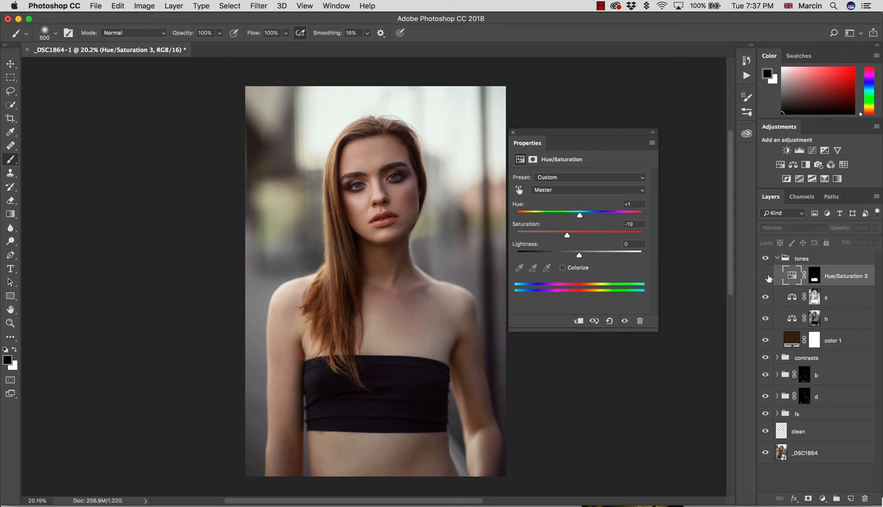
{"action": "left_click", "coordinate": [766, 276]}
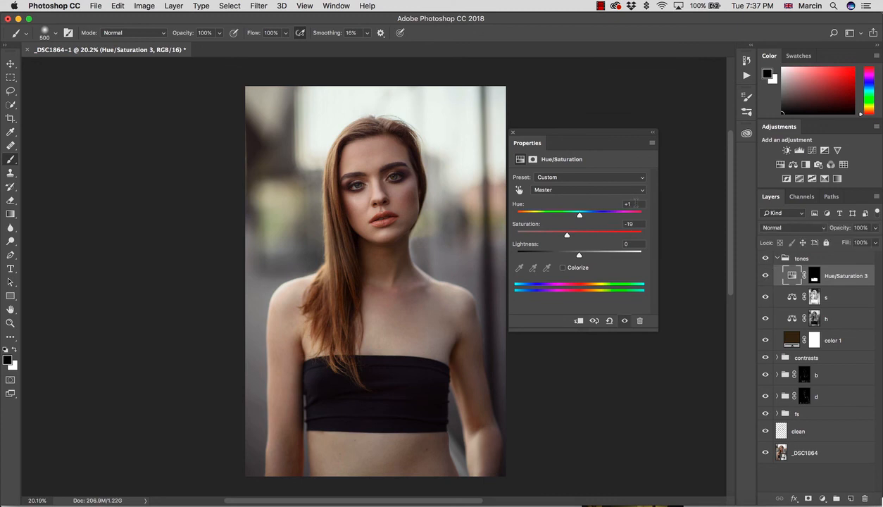
- Compare the portrait with the tones group hidden and shown, and close the adjustment's properties
{"action": "left_click", "coordinate": [630, 204]}
{"action": "left_click", "coordinate": [765, 259]}
{"action": "left_click", "coordinate": [765, 258]}
{"action": "left_click", "coordinate": [622, 204]}
{"action": "left_click", "coordinate": [512, 132]}
{"action": "left_click", "coordinate": [765, 258]}
{"action": "left_click", "coordinate": [766, 258]}
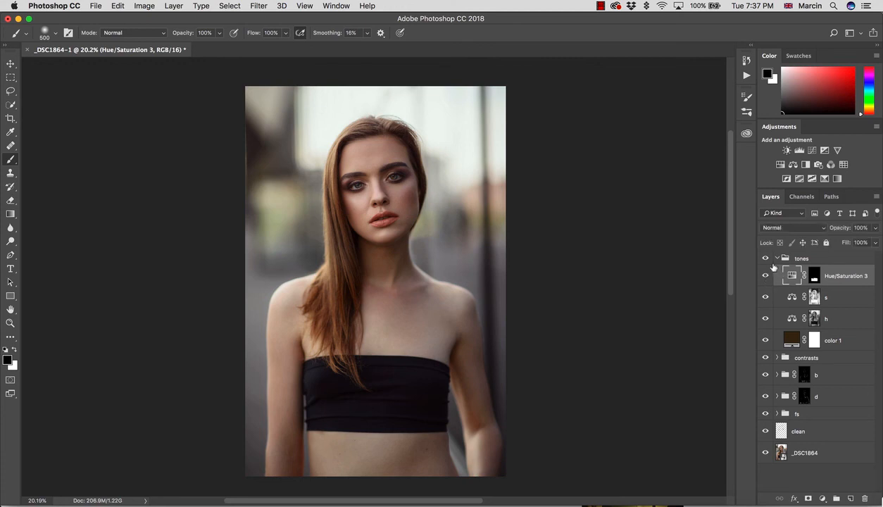
- Collapse the tones group and check the portrait once more with and without it
{"action": "left_click", "coordinate": [777, 259]}
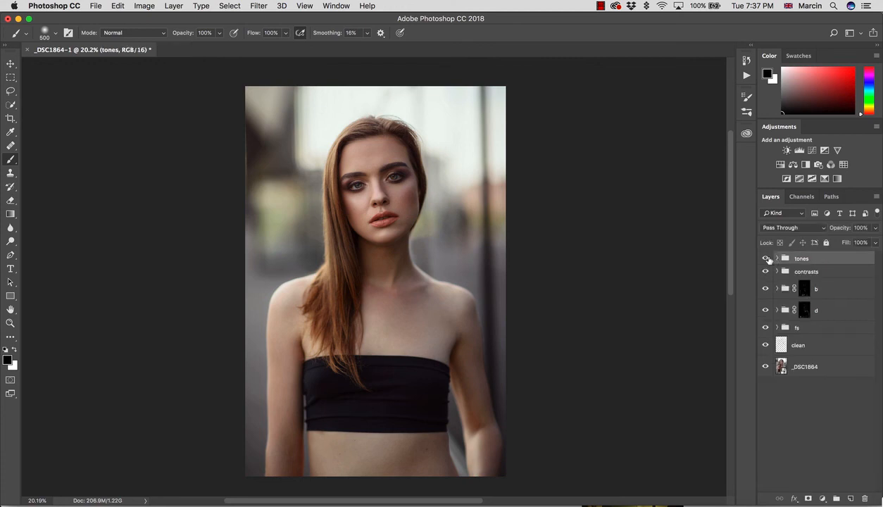
{"action": "left_click", "coordinate": [766, 258]}
{"action": "left_click", "coordinate": [766, 258]}
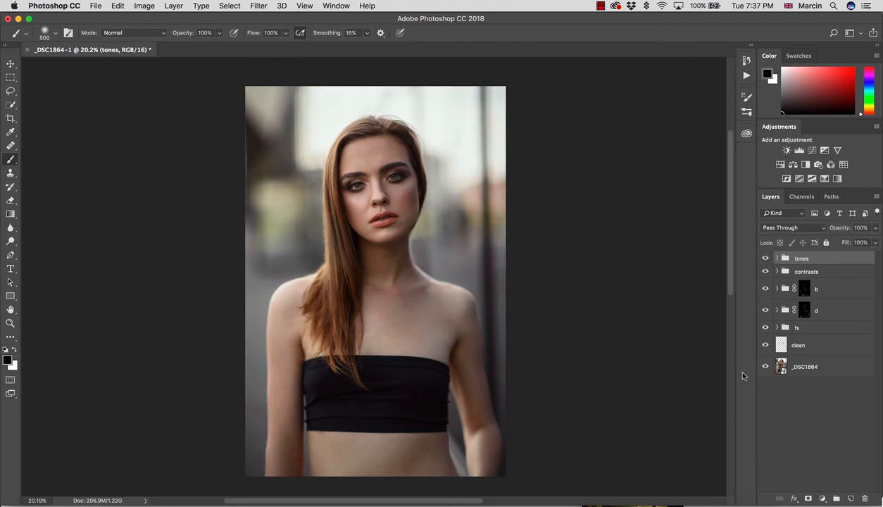